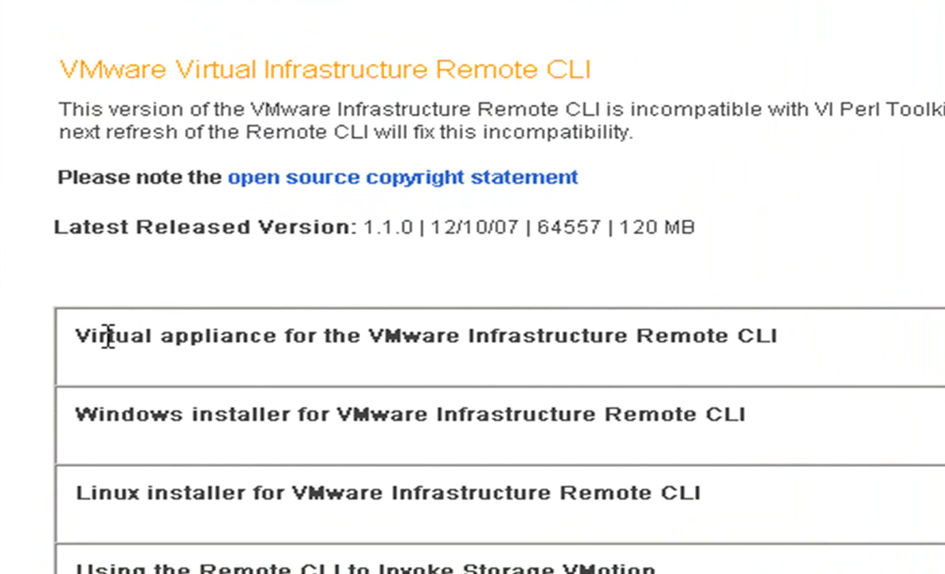
Step: Highlight the virtual appliance download description on the Remote CLI download page
left_click_drag(77, 333, 658, 362)
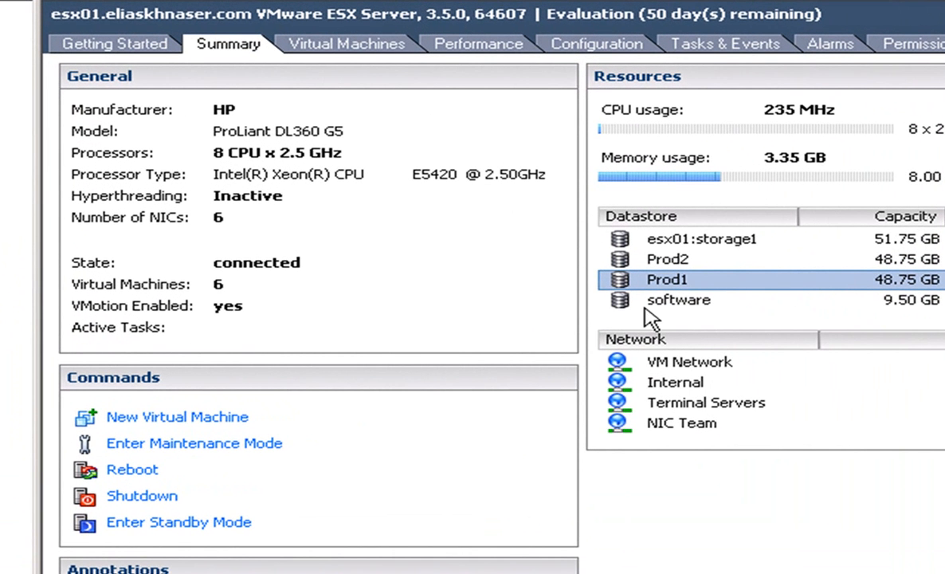
Step: Browse Prod1's folders, then check v-fs01's real-time performance chart and summary
double_click(624, 287)
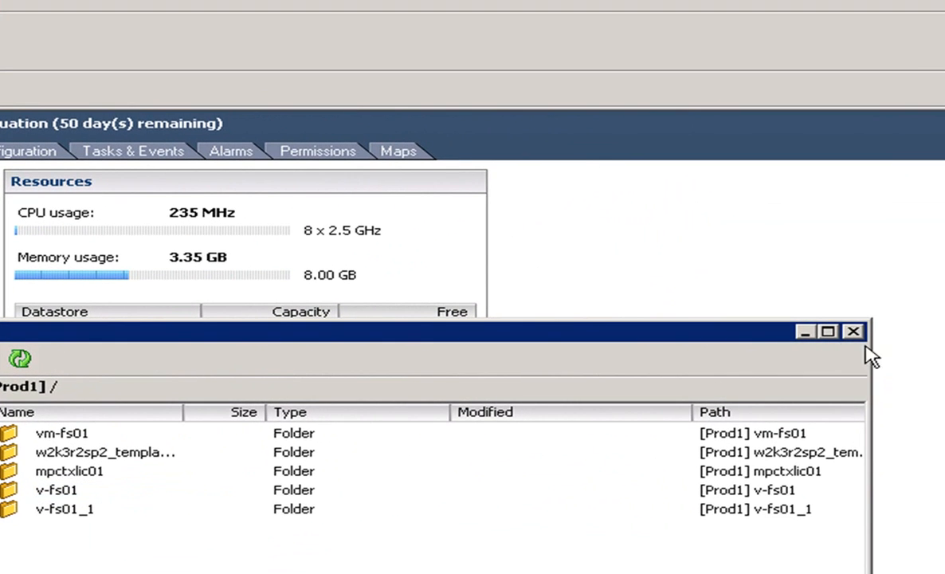
left_click(853, 331)
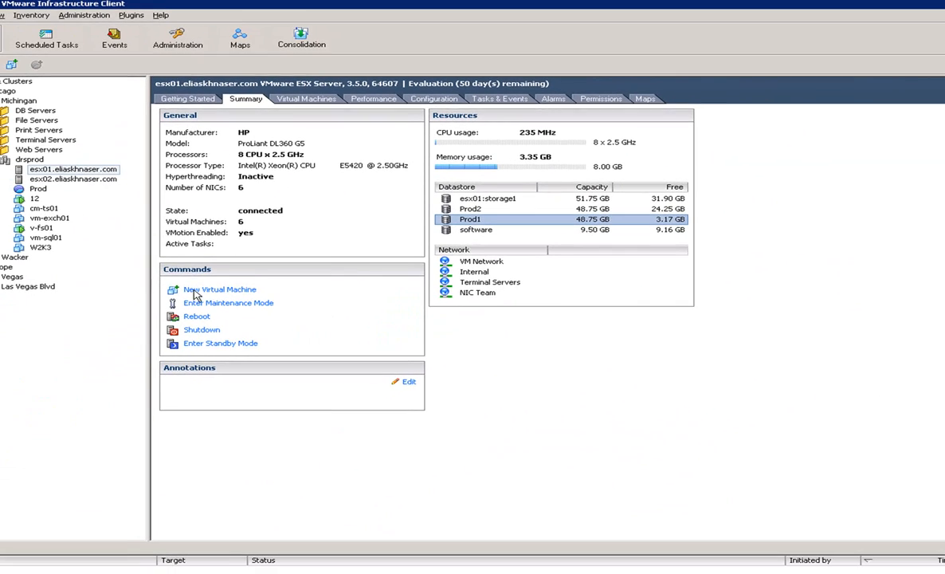
left_click(44, 227)
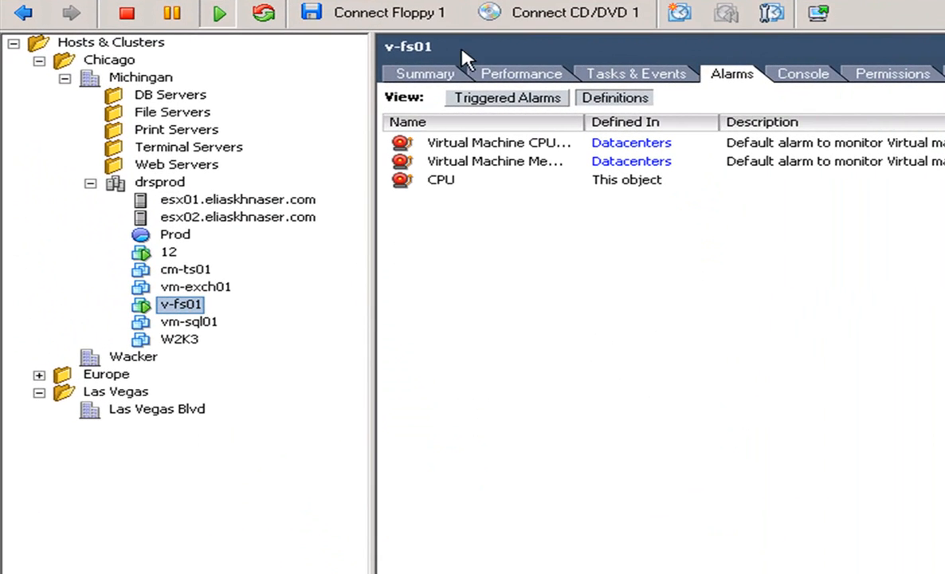
left_click(489, 74)
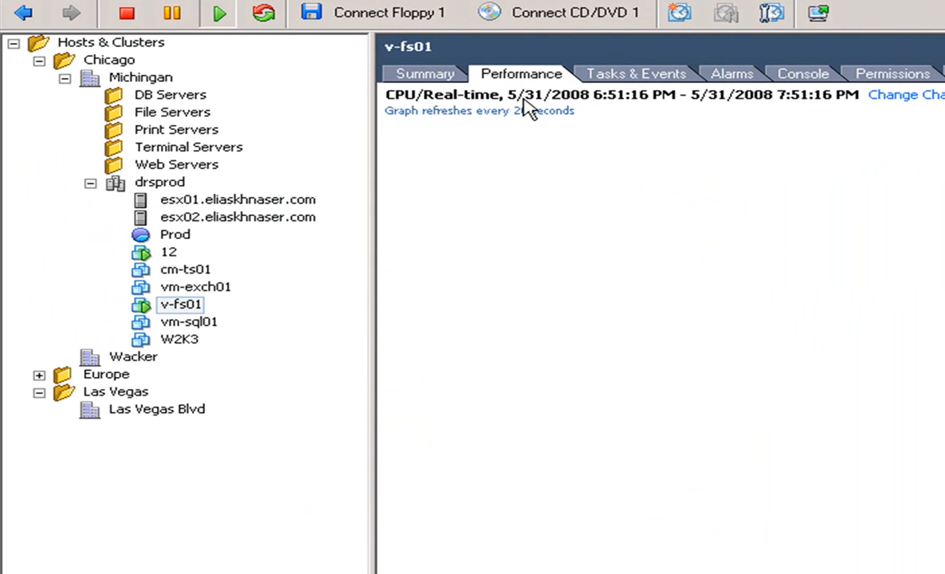
left_click(438, 76)
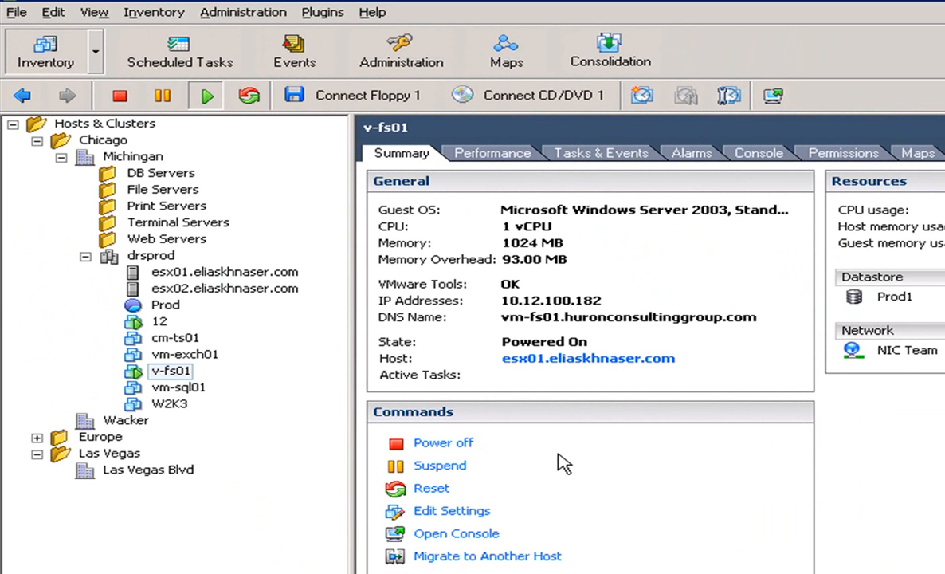
Step: Check where v-fs01's Hard Disk 1 file lives on Prod1, then cancel the properties
left_click(462, 512)
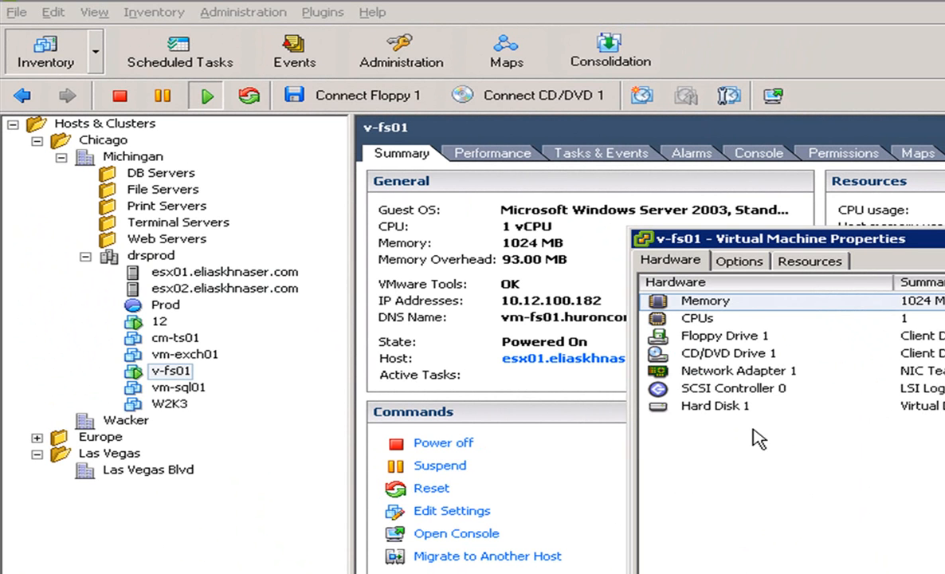
left_click(652, 406)
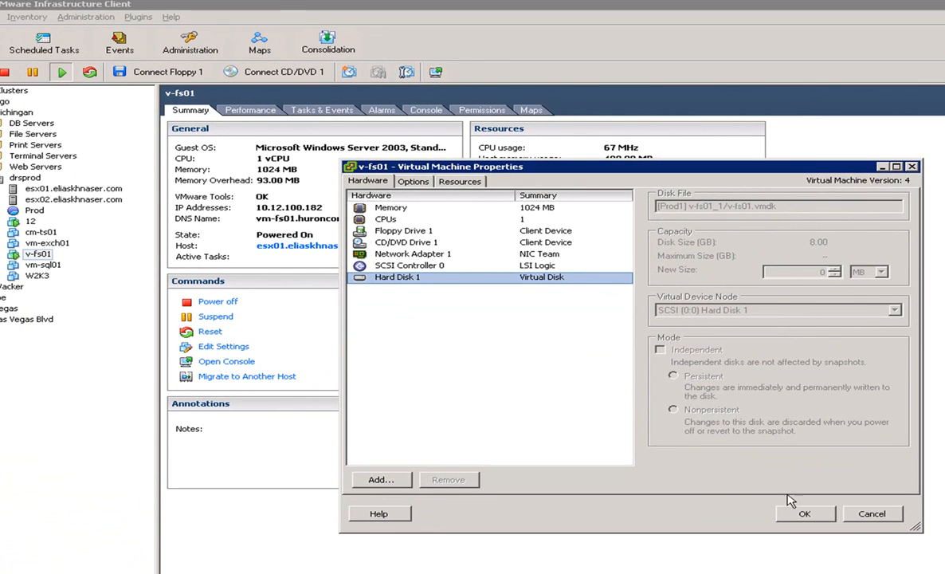
left_click(869, 513)
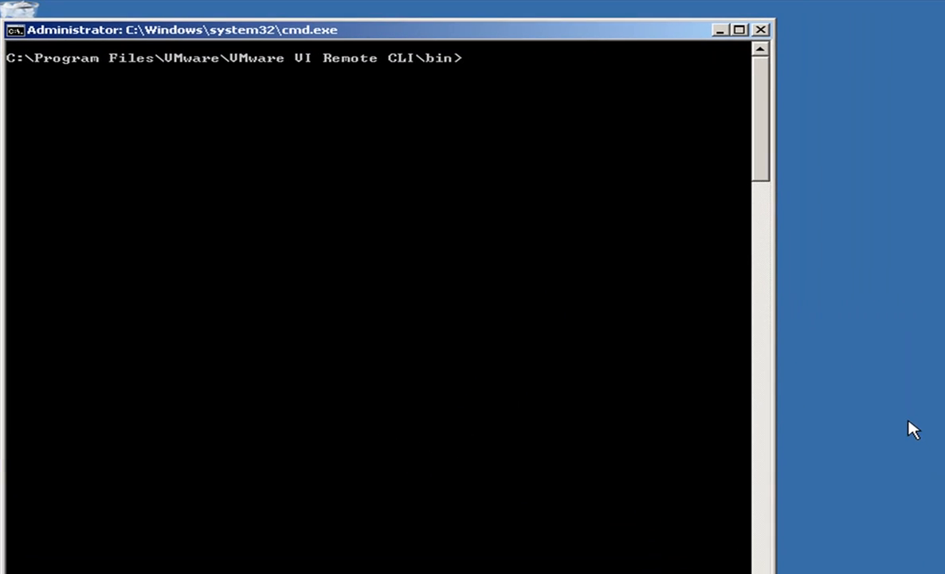
Step: List the Remote CLI bin folder with dir and launch svmotion.pl --interactive
type("dir")
key("Return")
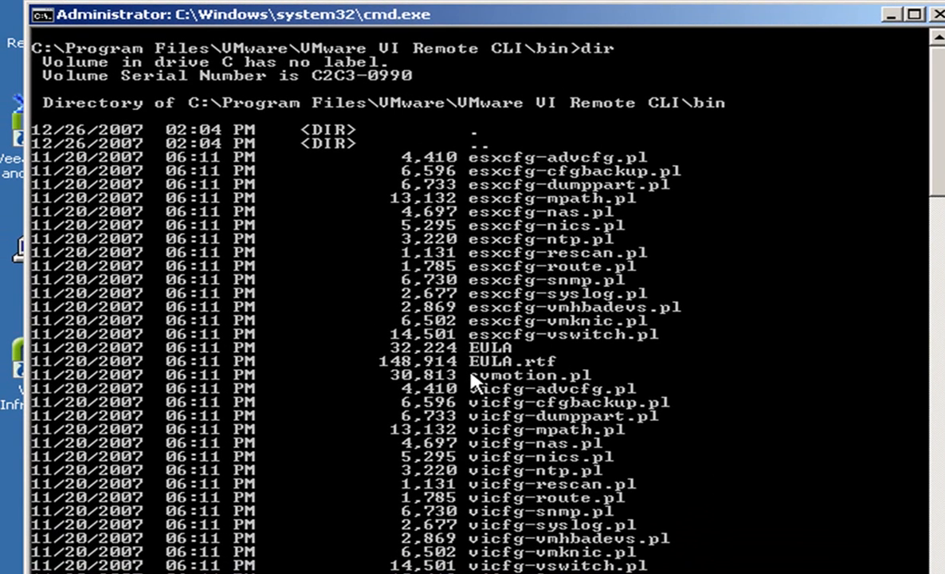
double_click(536, 375)
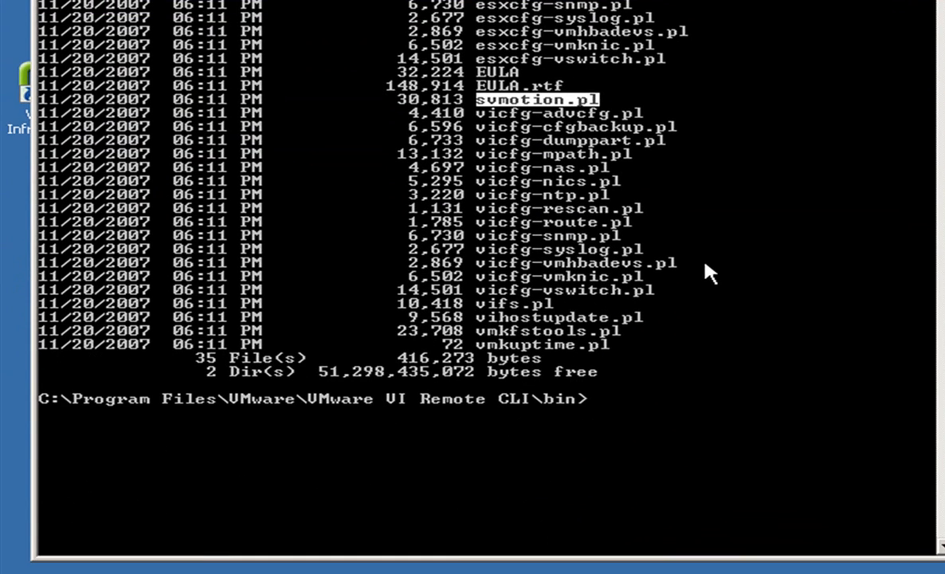
type("sv")
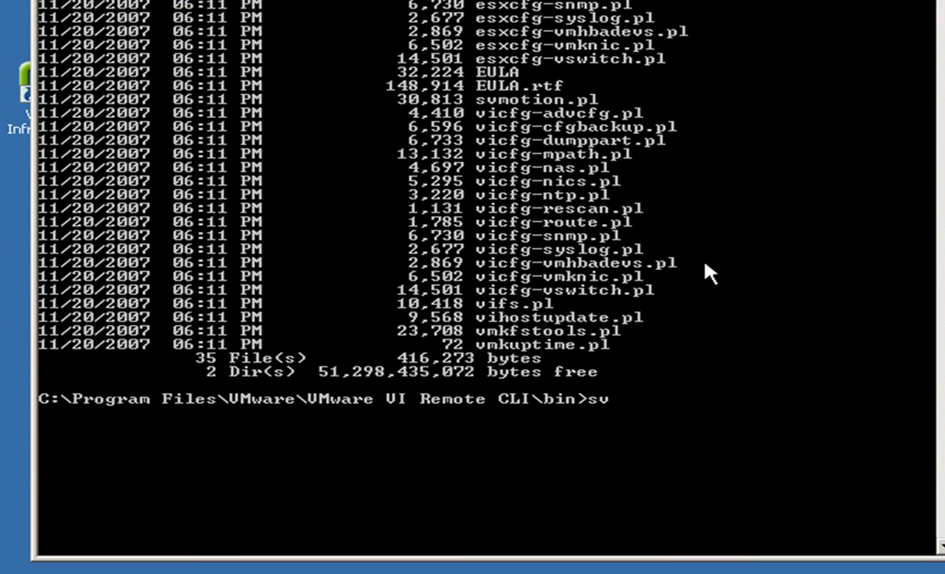
type("motion.pl ")
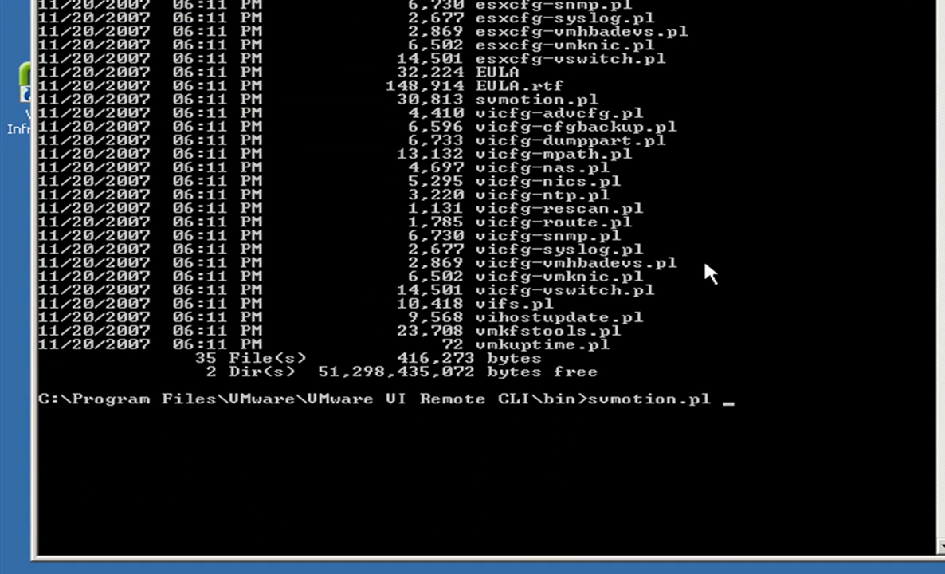
type("--interactiv")
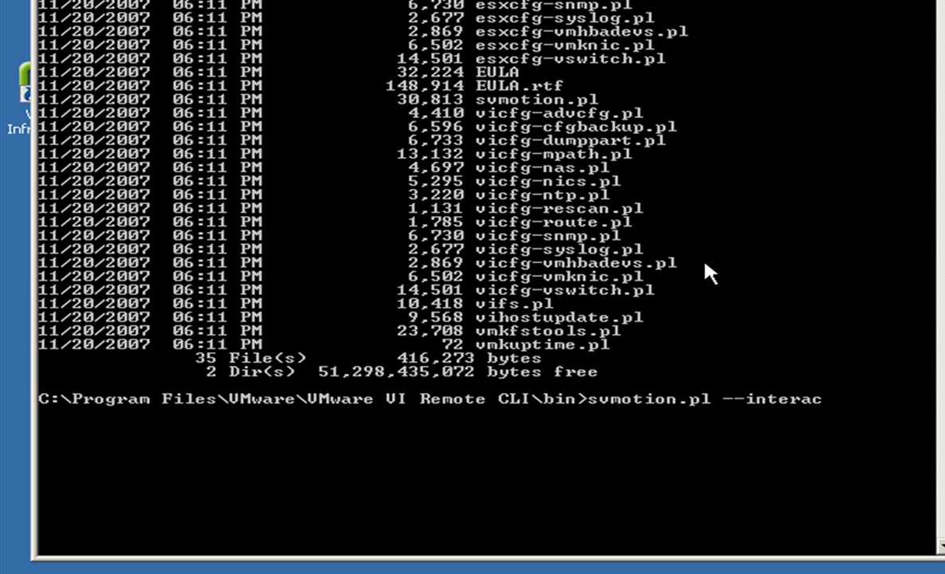
type("e")
key("Return")
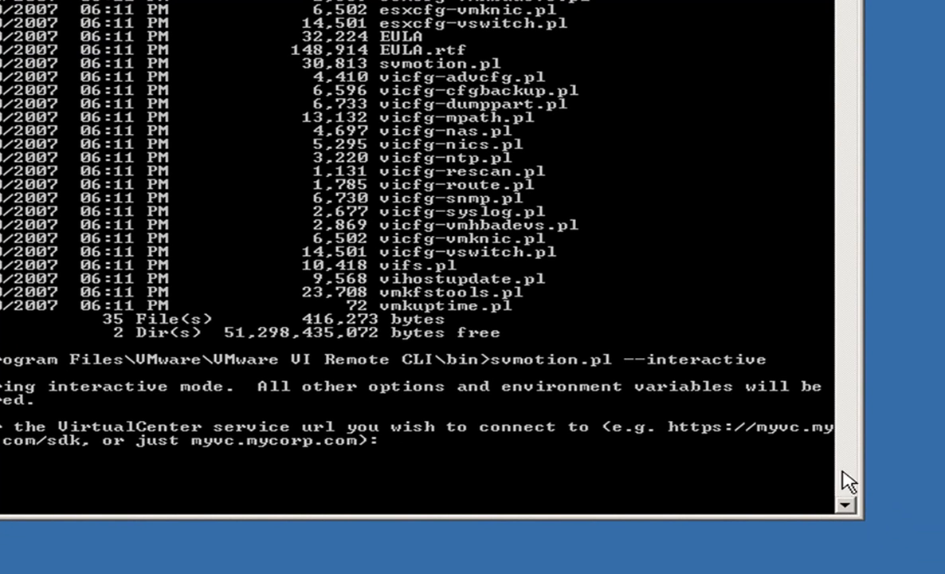
Step: Connect svmotion to the VirtualCenter server URL with the administrator account and password
left_click(845, 505)
left_click_drag(843, 503, 844, 504)
type("https:")
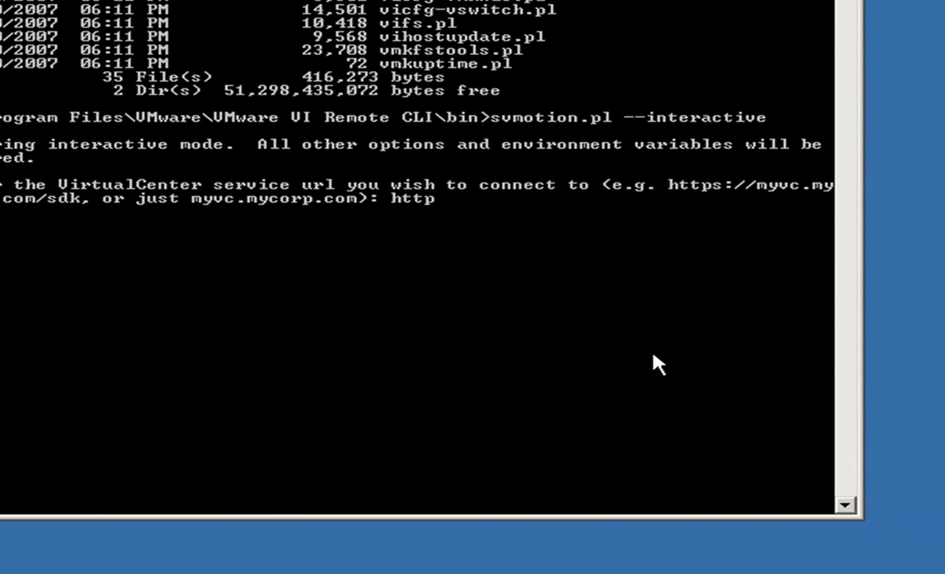
type("//vc.eliaskhnaser.com")
key("Return")
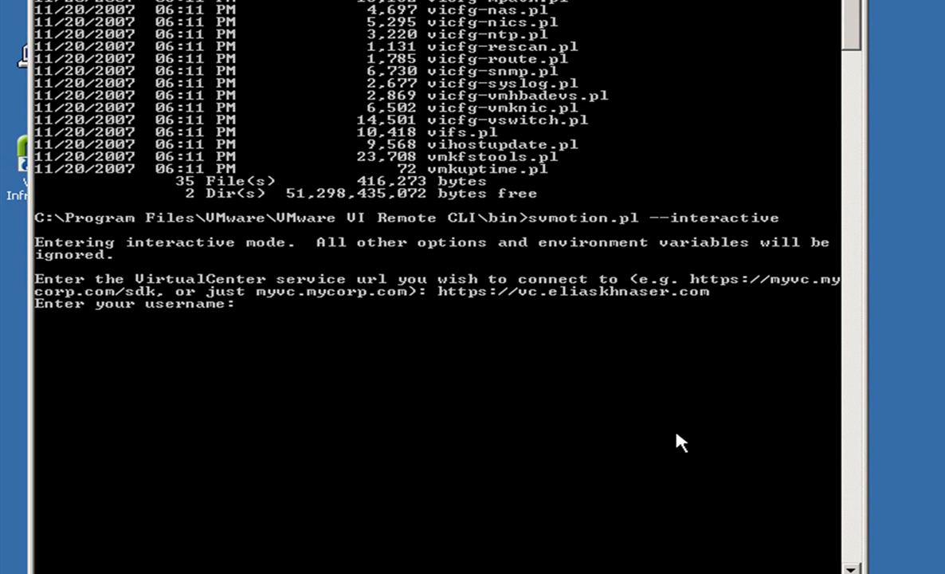
type("administrator")
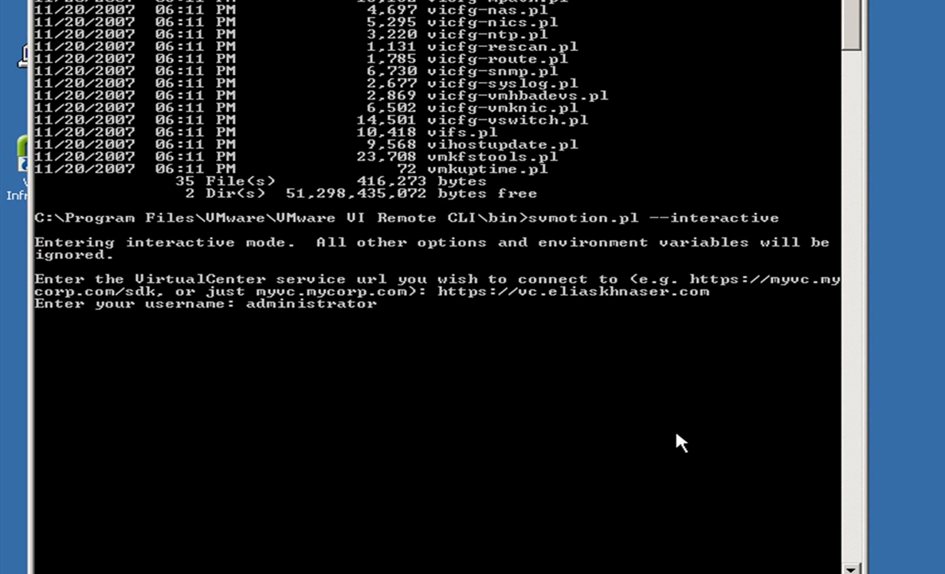
key("Return")
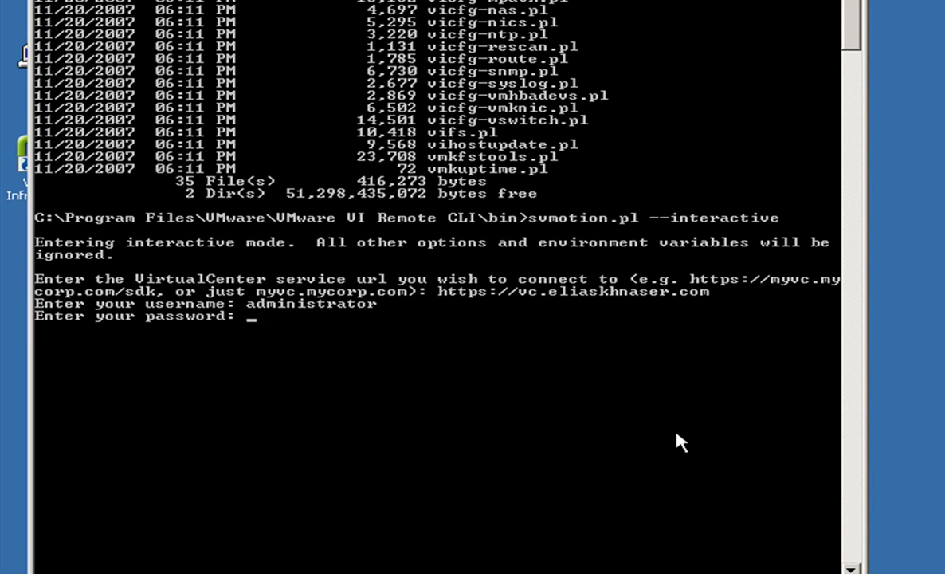
key("Return")
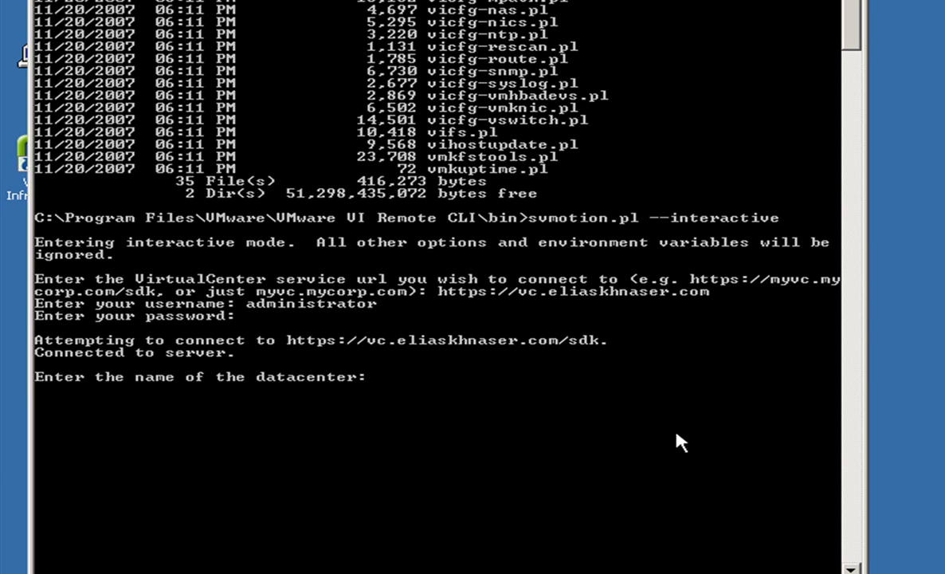
Step: Relocate v-fs01 in datacenter Michigan to datastore Prod2, answering no to separate disk placement
type("Michigan")
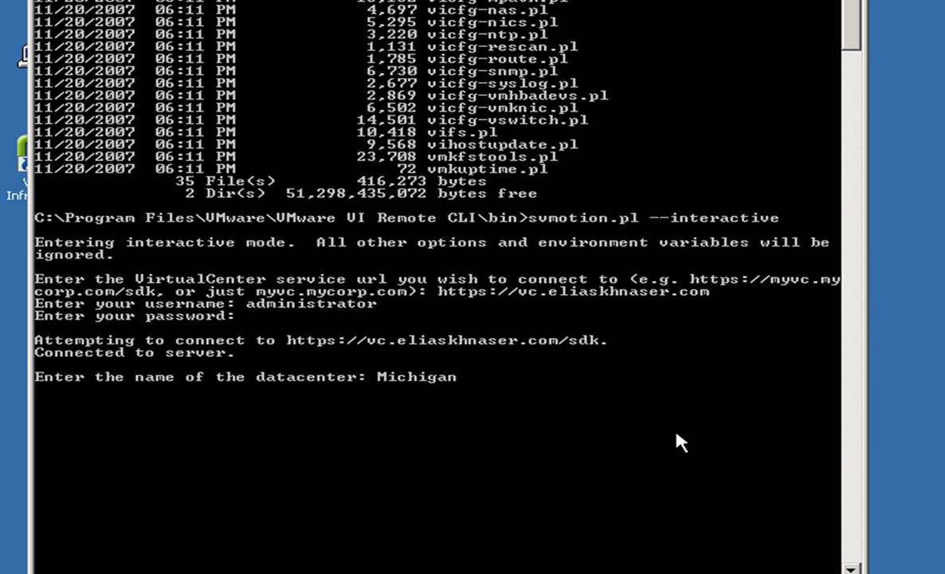
key("BackSpace")
key("BackSpace")
key("BackSpace")
type("gan")
key("Return")
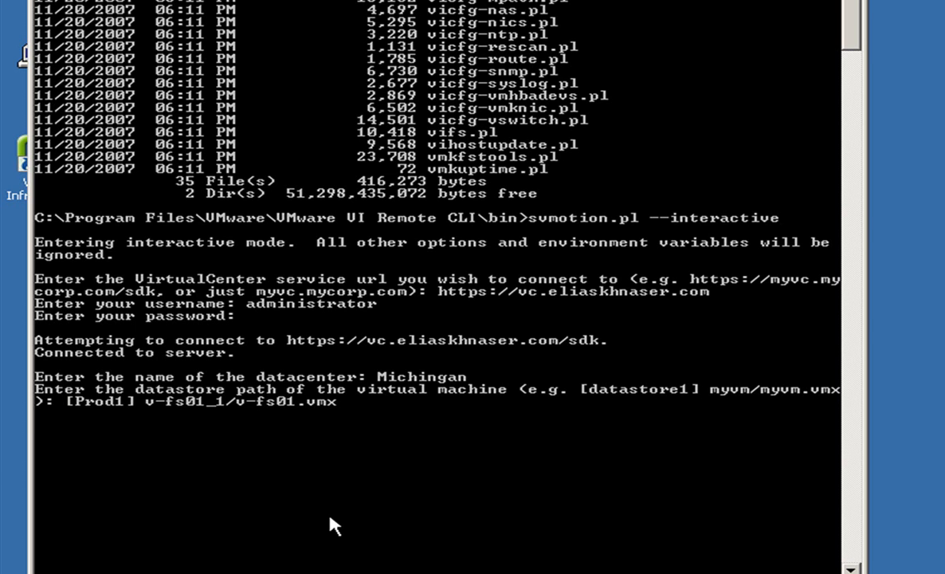
key("Return")
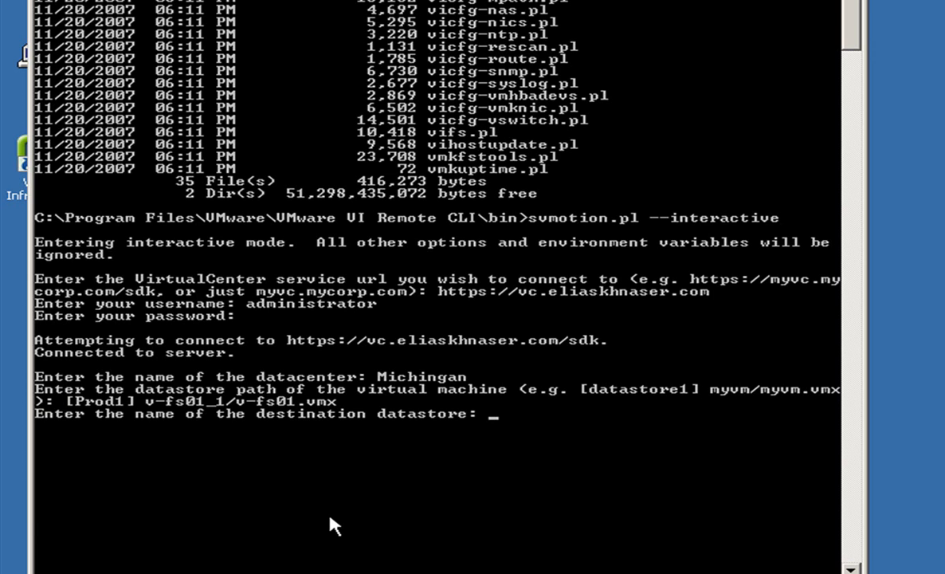
type("Prod2")
key("Return")
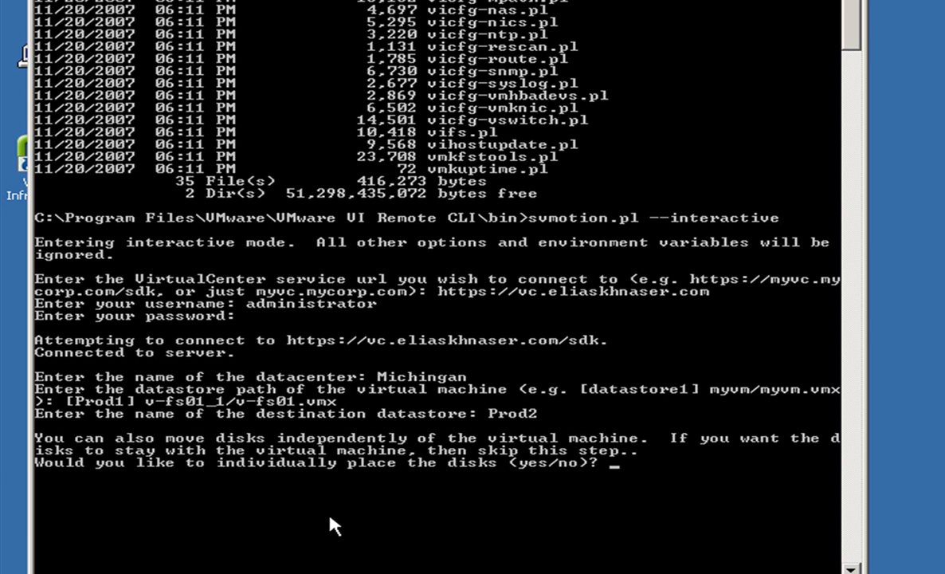
type("no")
key("Return")
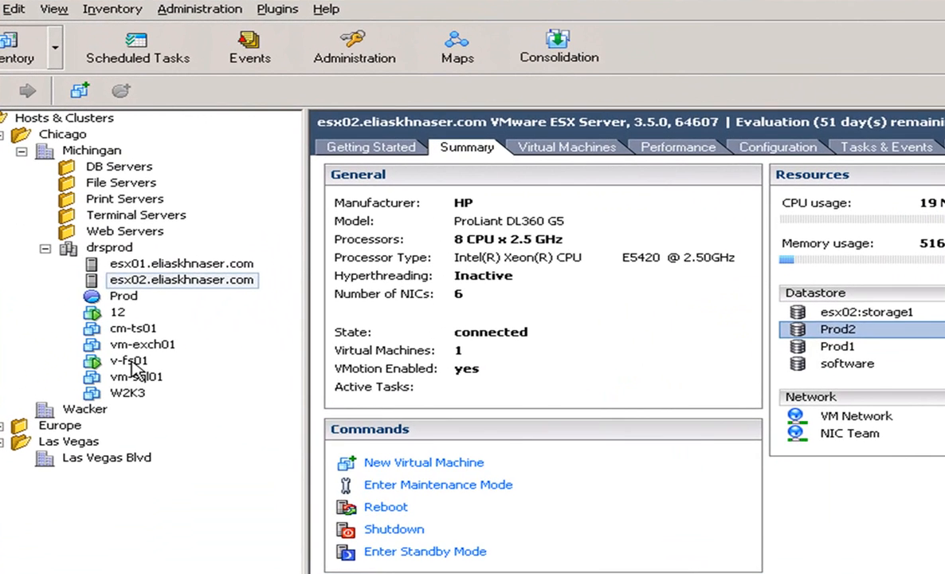
Step: Open v-fs01's console showing the Windows Server 2003 logon screen, then close it
left_click(109, 310)
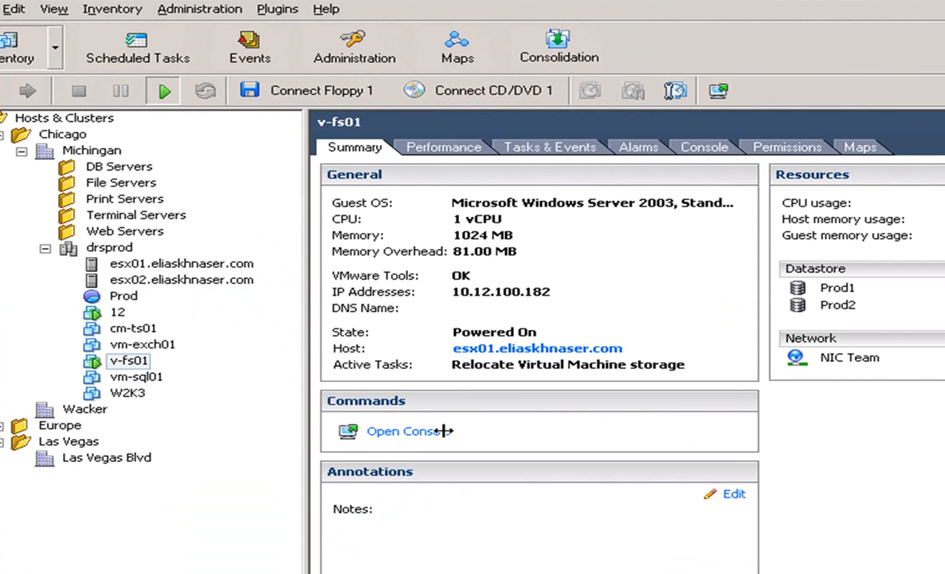
left_click(405, 432)
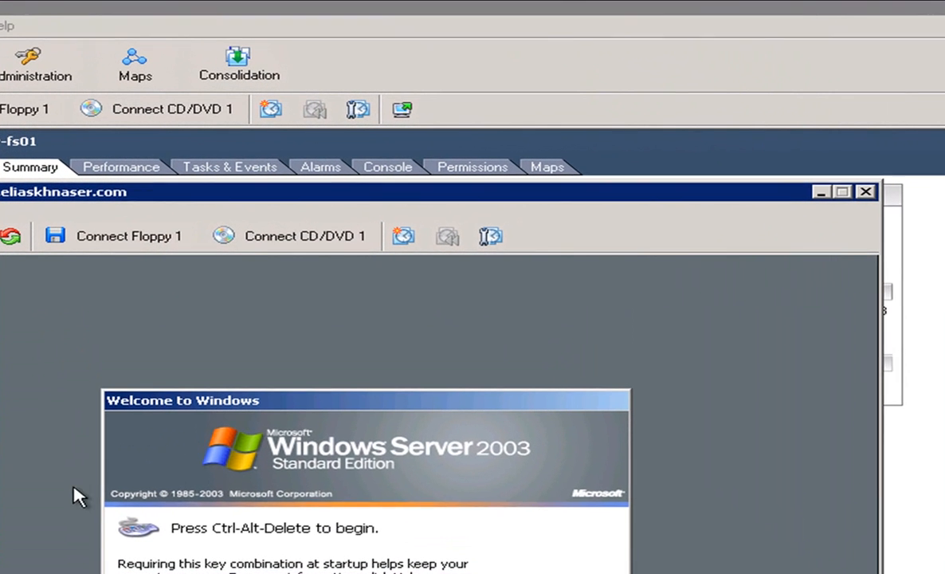
left_click(866, 192)
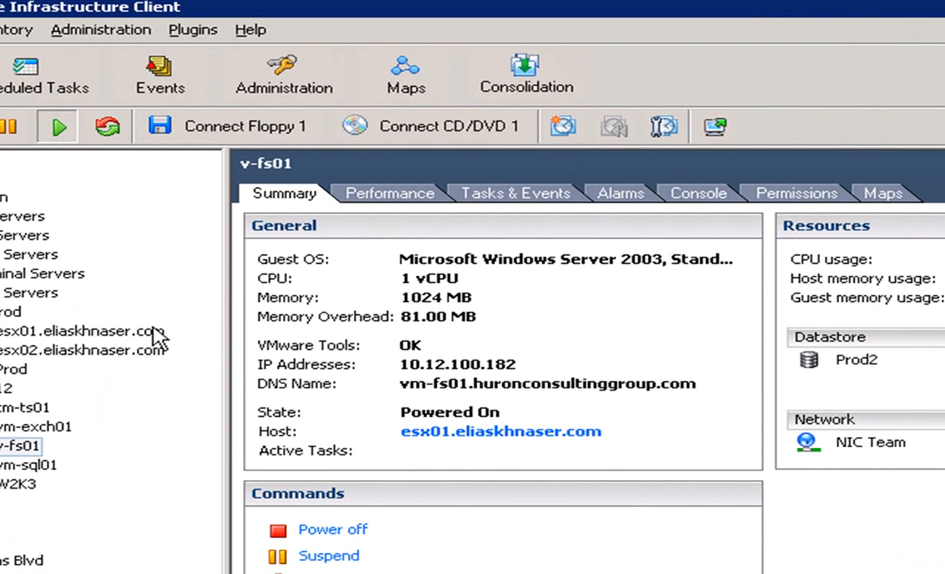
Step: Browse esx01's Prod2 datastore and verify the v-fs01 folder holds v-fs01.vmdk and other VM files
left_click(4, 302)
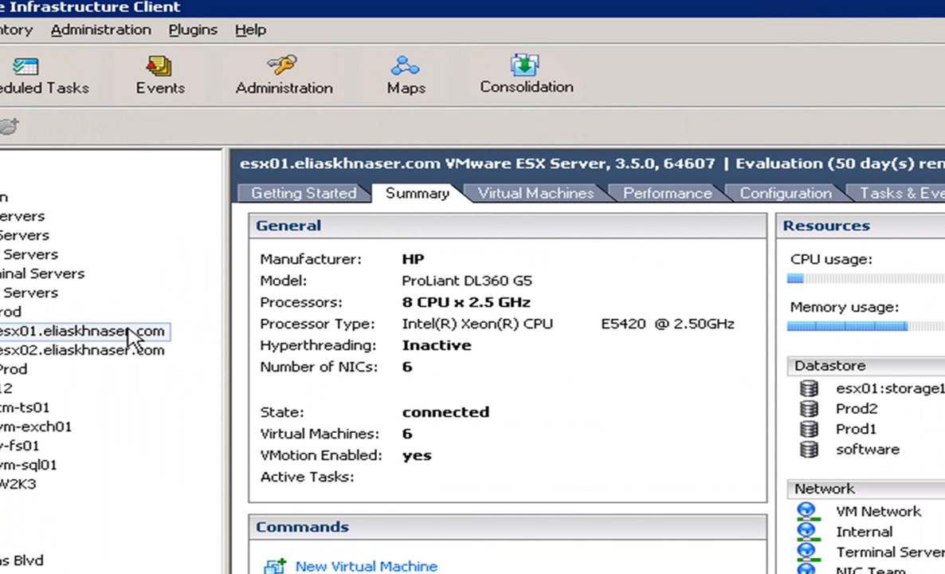
double_click(817, 408)
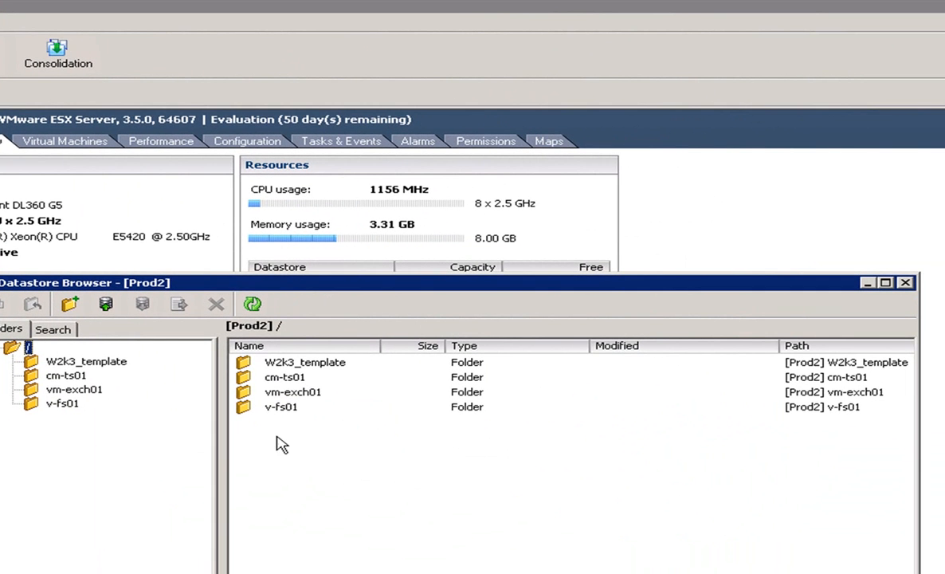
left_click(69, 405)
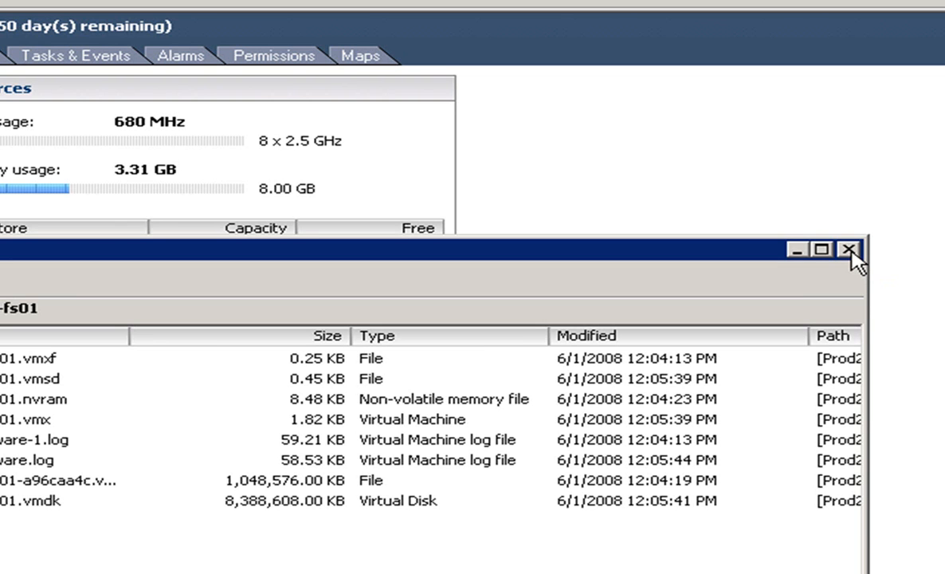
left_click(850, 250)
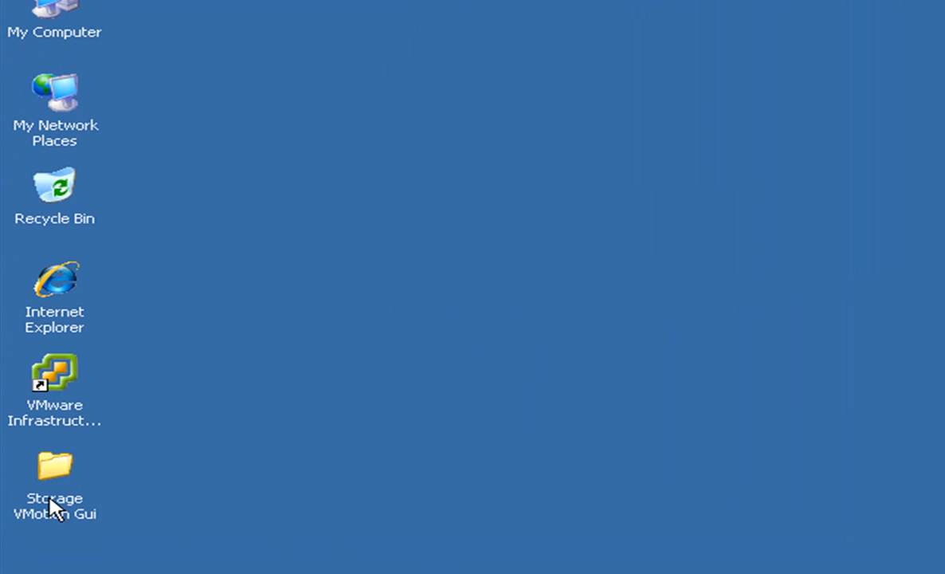
Step: Open the Storage VMotion Gui folder on the desktop
double_click(51, 506)
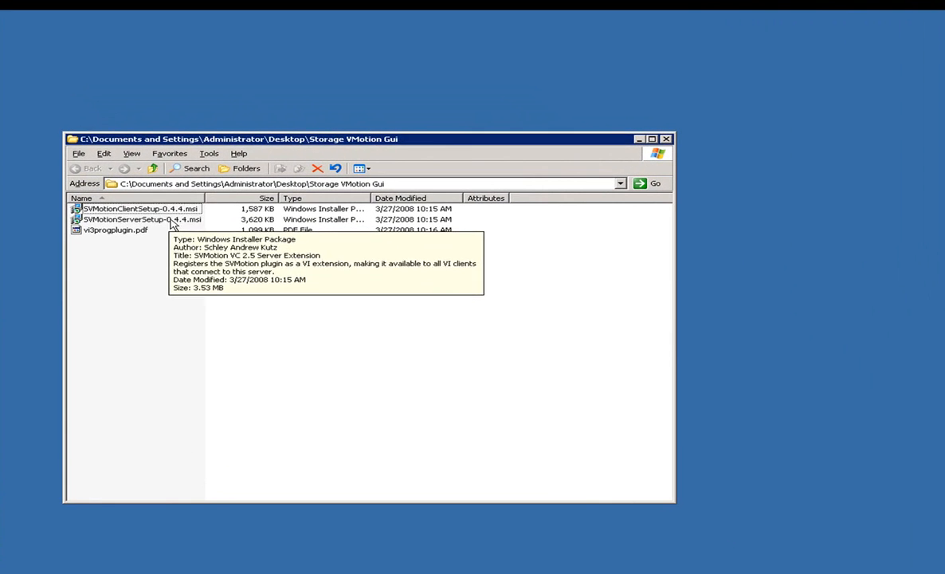
Step: Install SVMotionServerSetup-0.4.4.msi, accepting the certificate and entering the vCenter administrator credentials
double_click(192, 211)
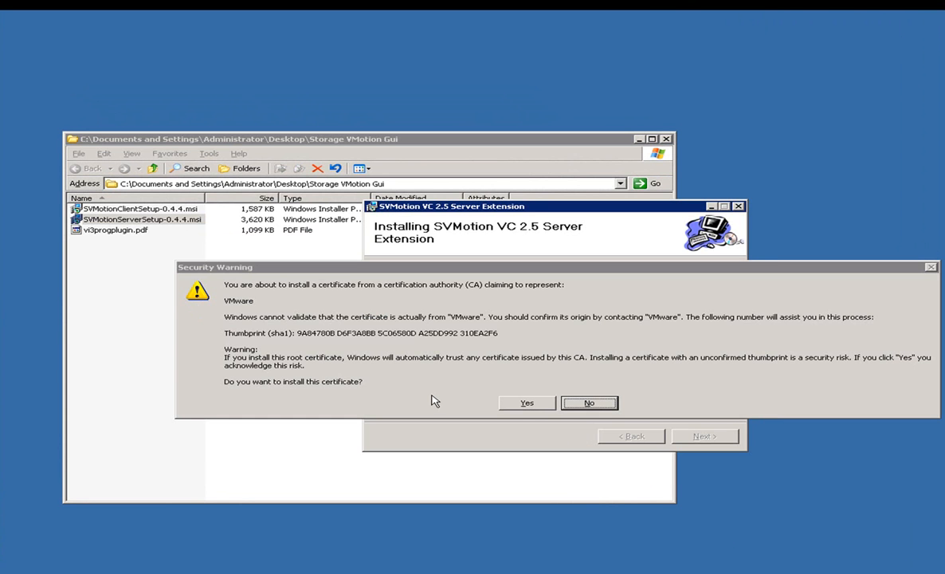
left_click(526, 403)
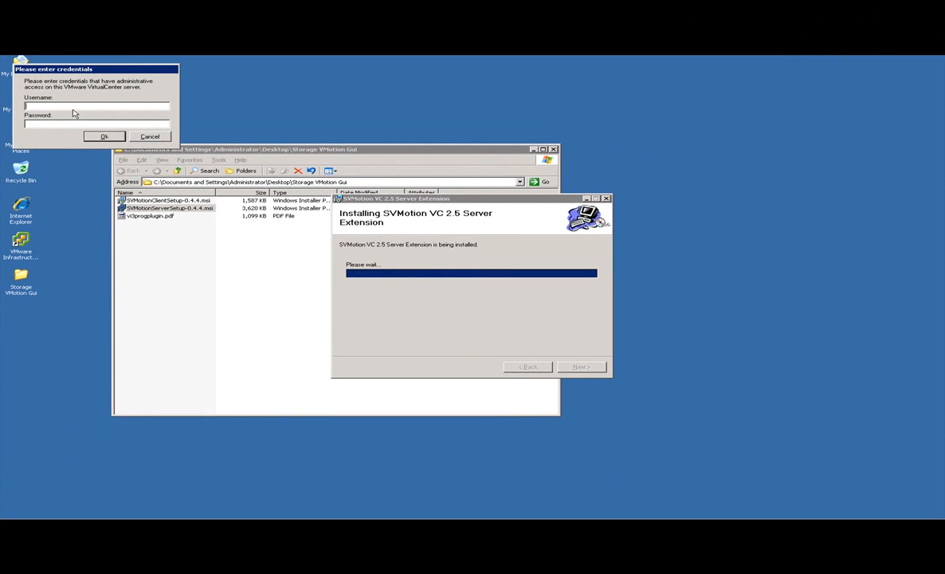
type("administ")
type("rator")
type("••••••")
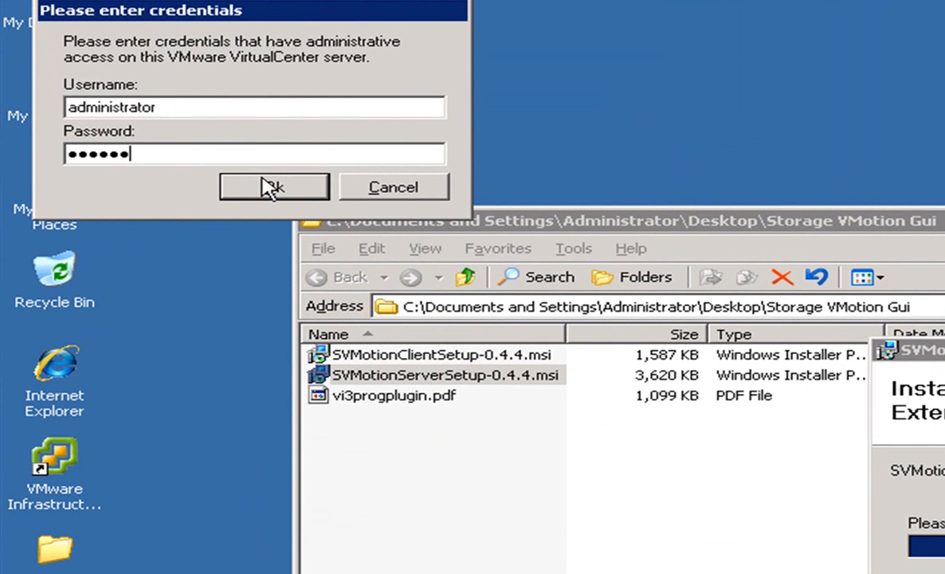
left_click(161, 156)
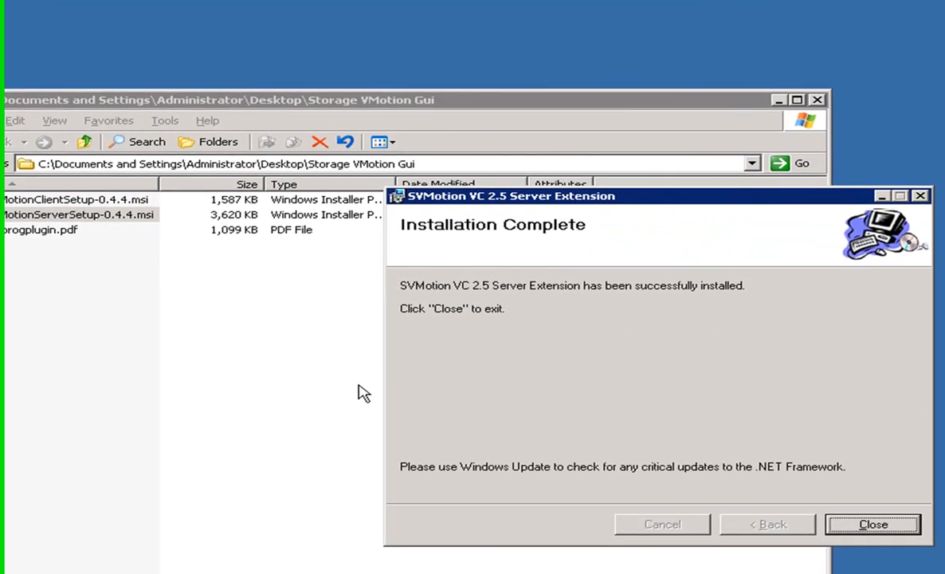
left_click(861, 519)
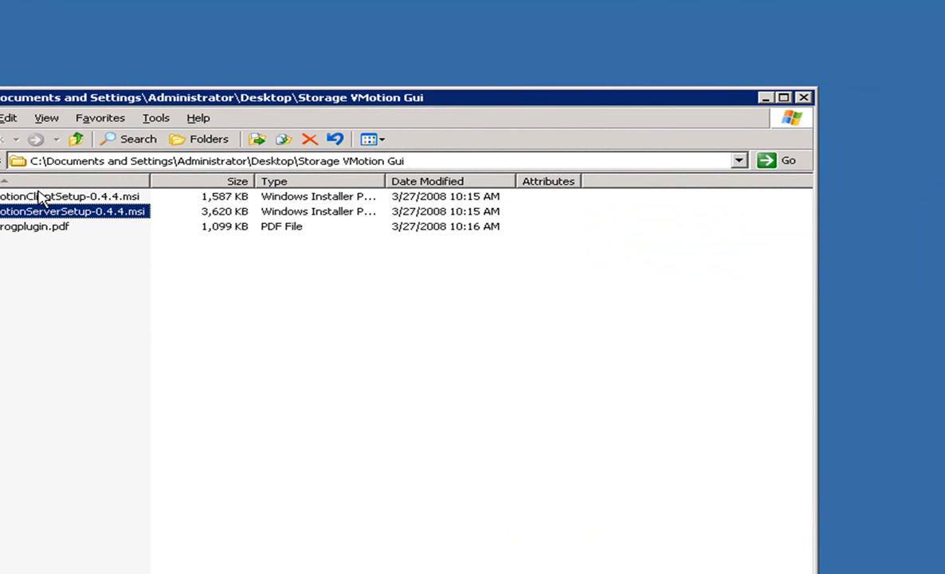
Step: Install SVMotionClientSetup-0.4.4.msi and close the Storage VMotion Gui folder
mouse_move(40, 196)
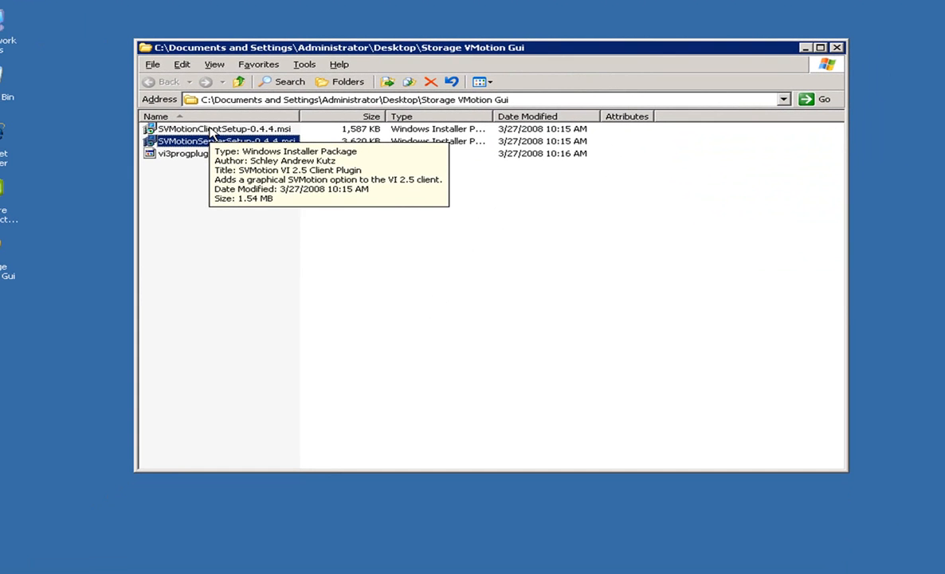
double_click(42, 198)
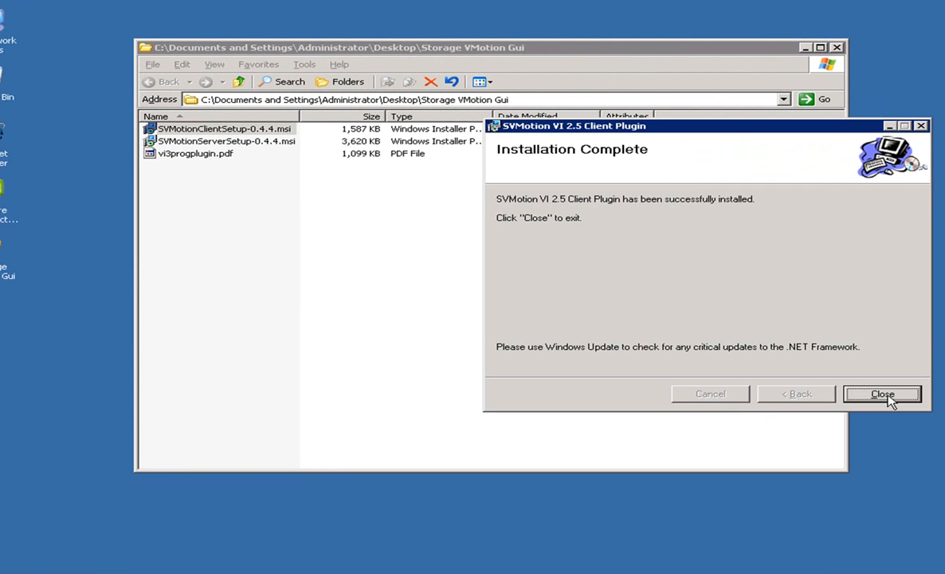
left_click(850, 395)
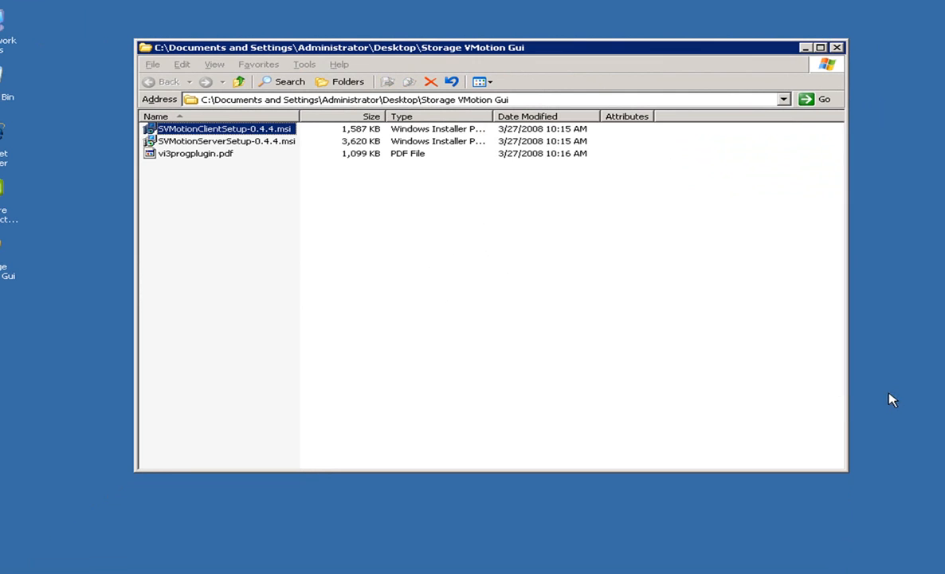
left_click(837, 47)
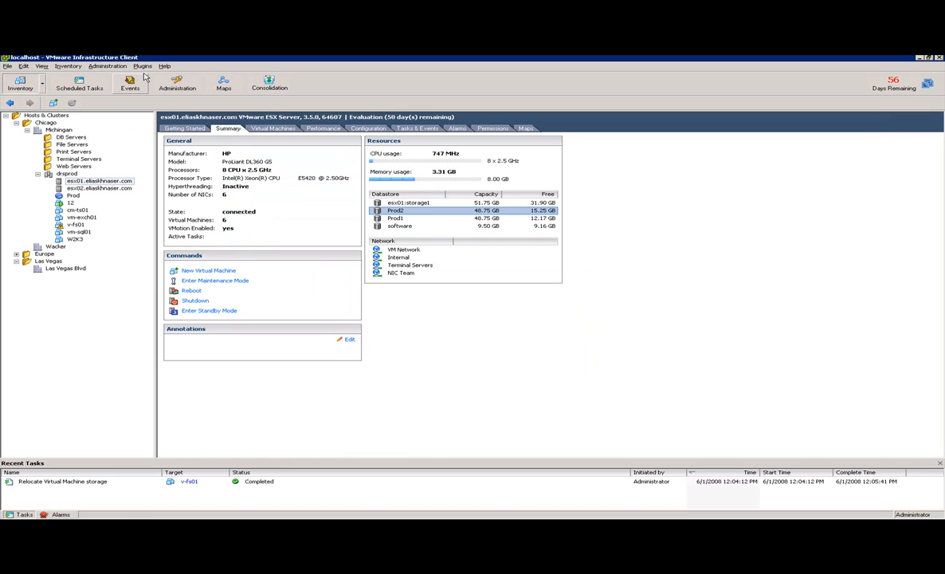
Step: Enable the SVMotion 0.4.4.0 plugin on the Plugin Manager's Installed tab and confirm with OK
left_click(144, 67)
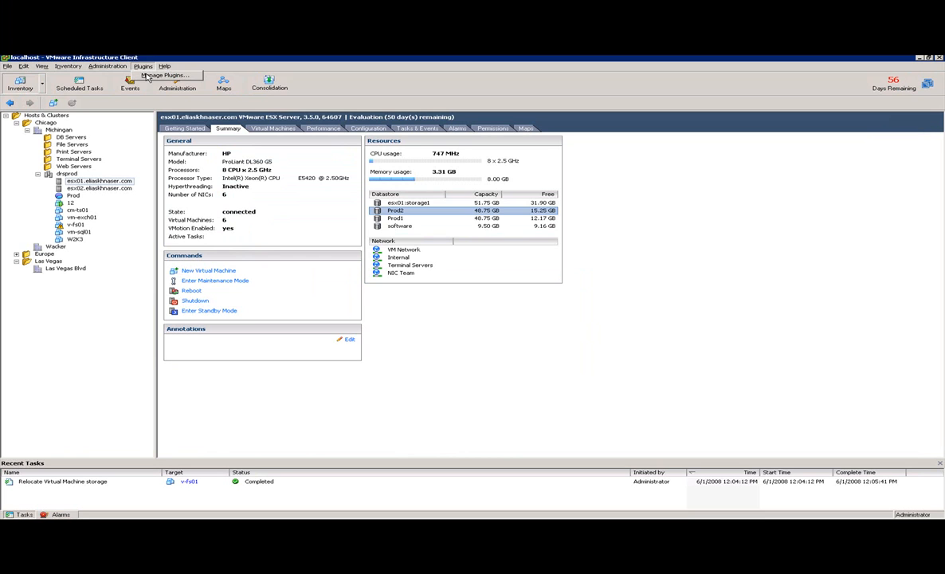
left_click(150, 76)
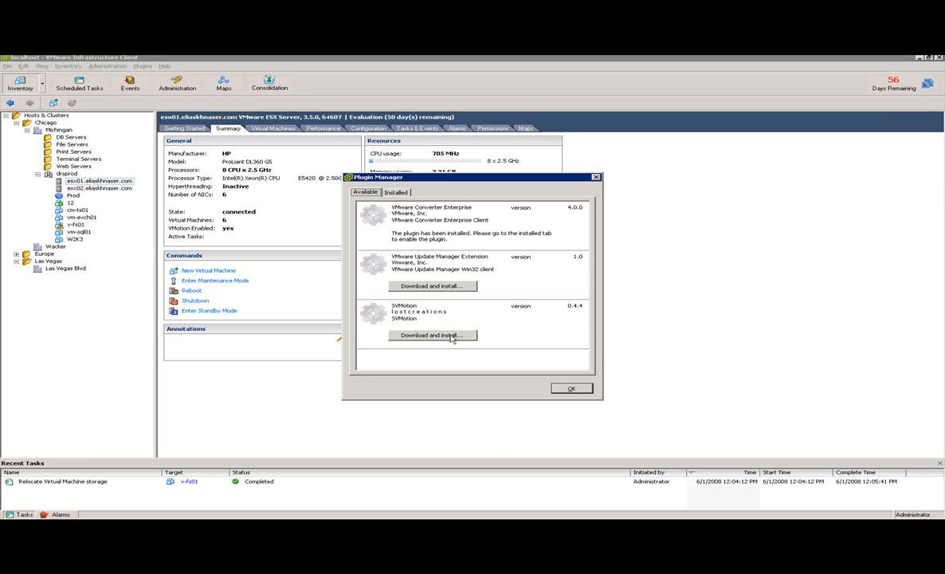
left_click(432, 336)
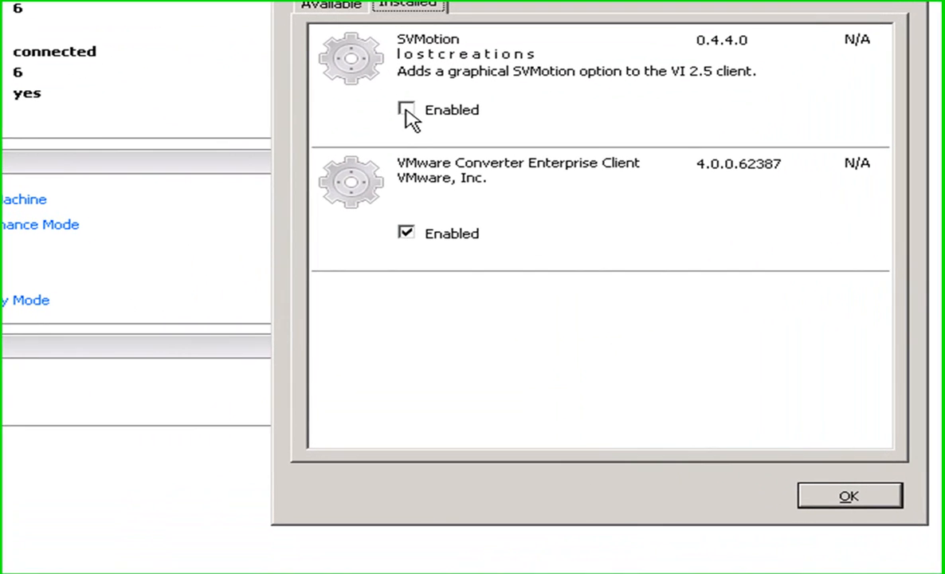
left_click(396, 236)
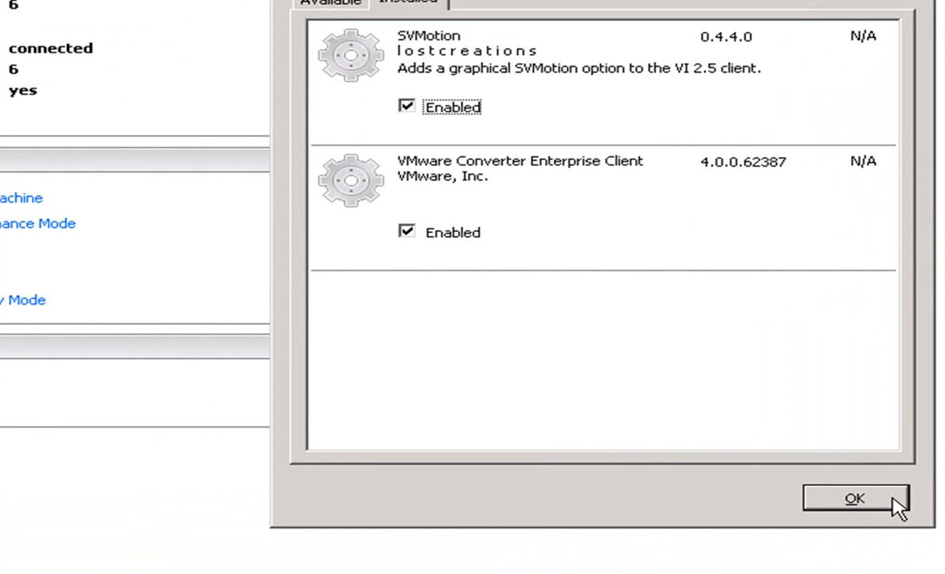
left_click(852, 499)
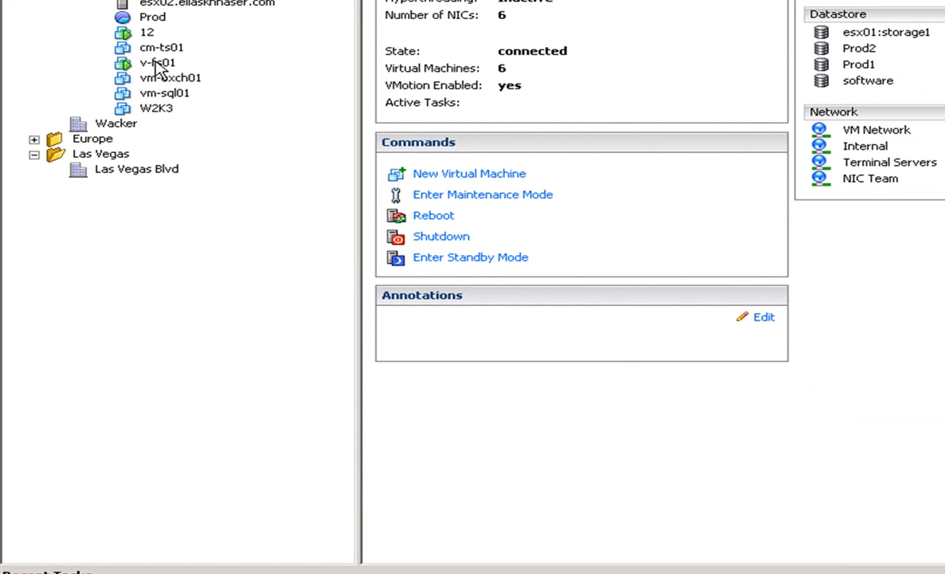
Step: Start Migrate storage for v-fs01 and drag it with Hard Disk 1 from Prod2 onto Prod1
right_click(157, 65)
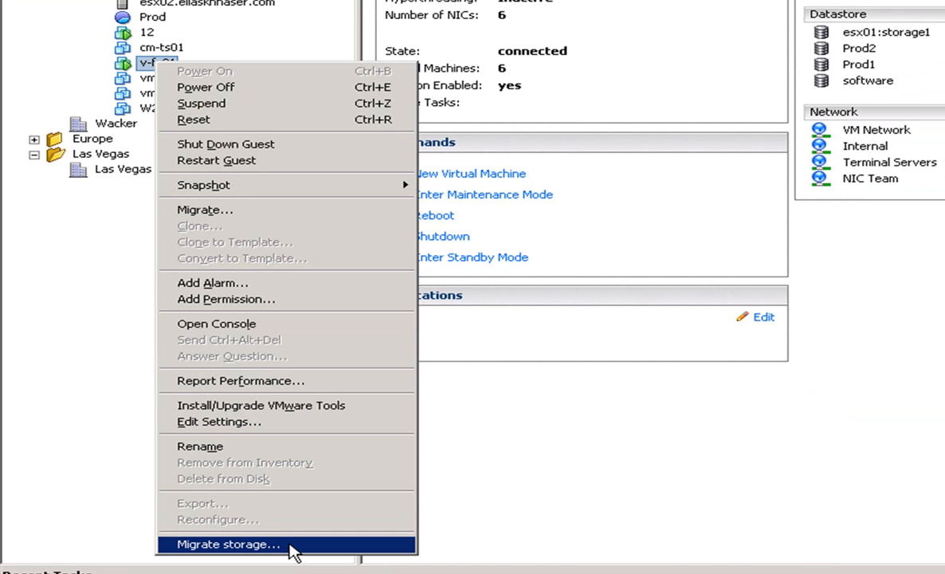
left_click(293, 550)
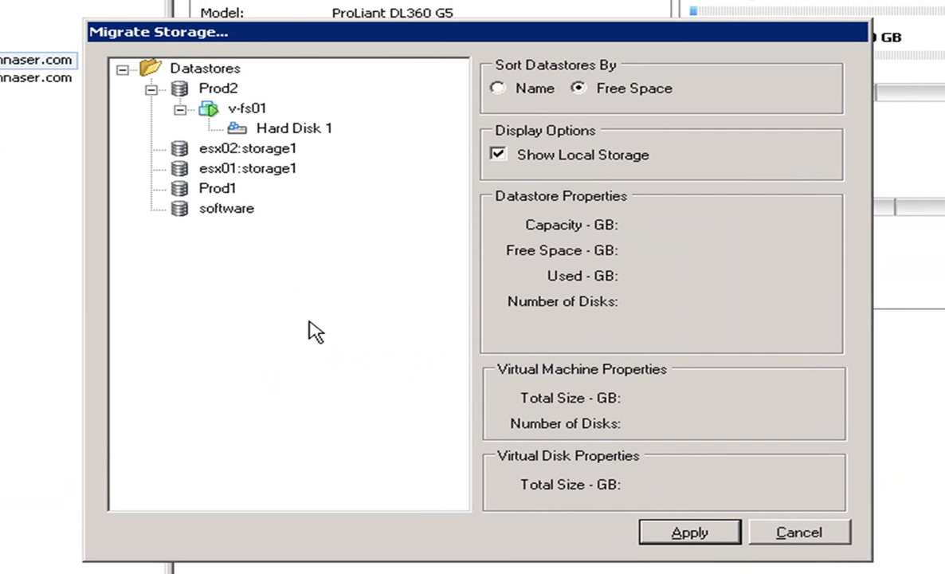
left_click(247, 109)
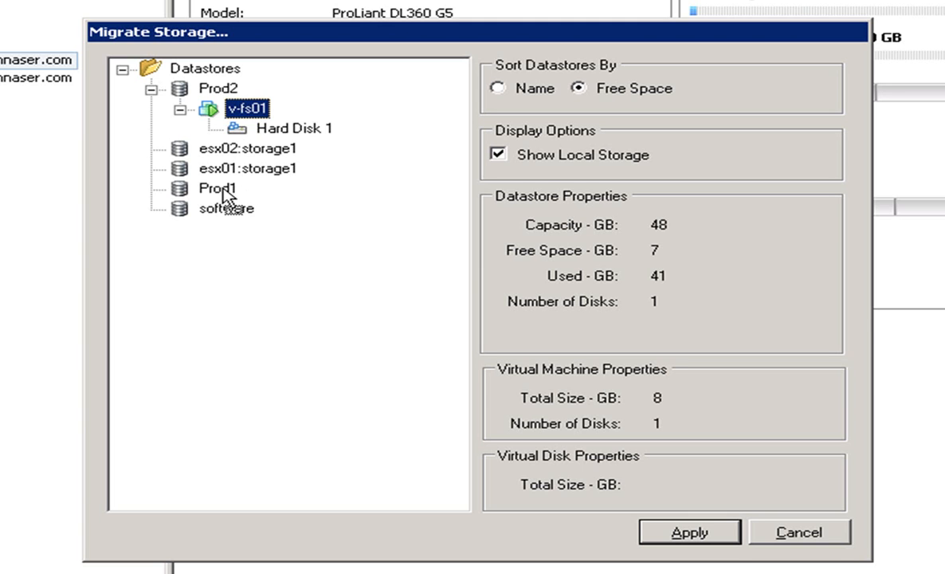
left_click_drag(222, 194, 225, 197)
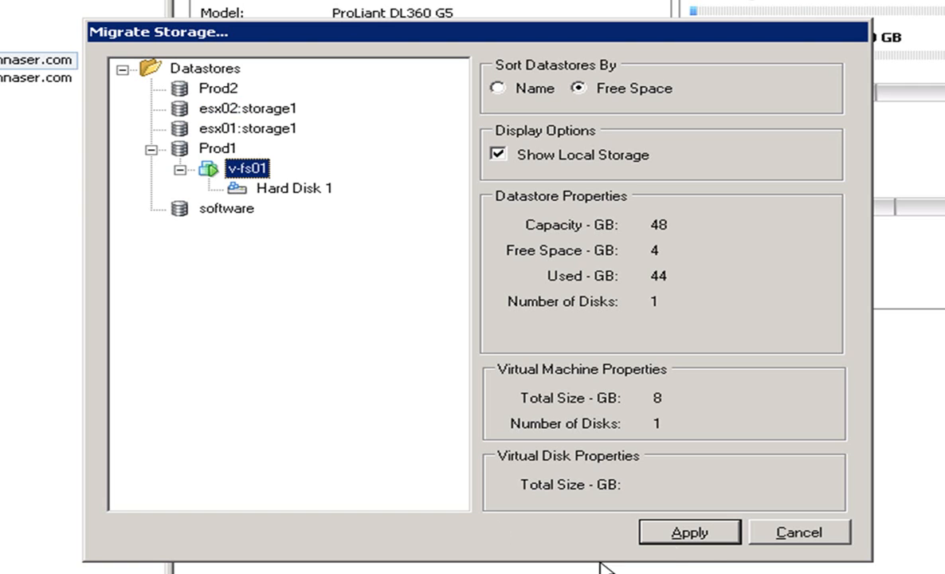
Step: Apply the v-fs01 migration to Prod1, then browse and close the Prod2 datastore
left_click(697, 539)
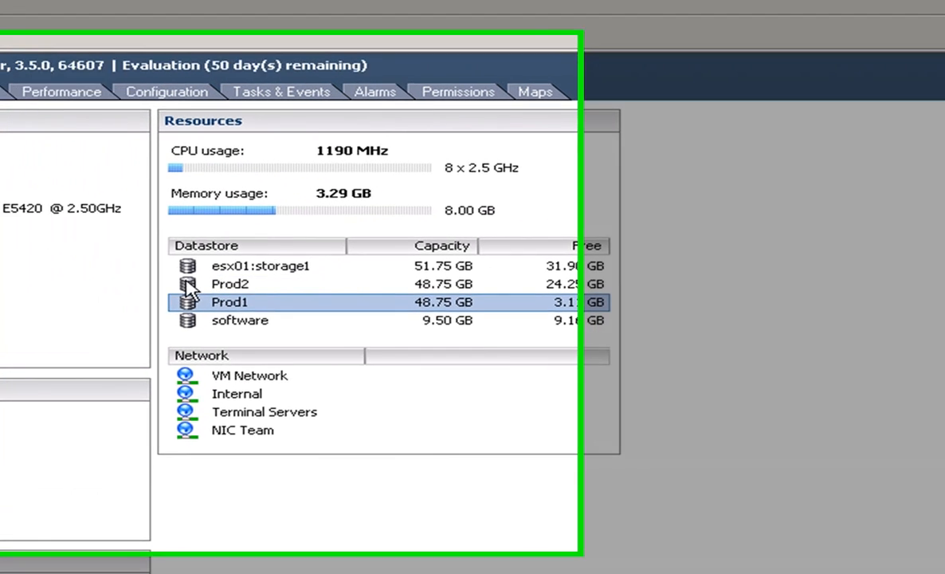
double_click(189, 285)
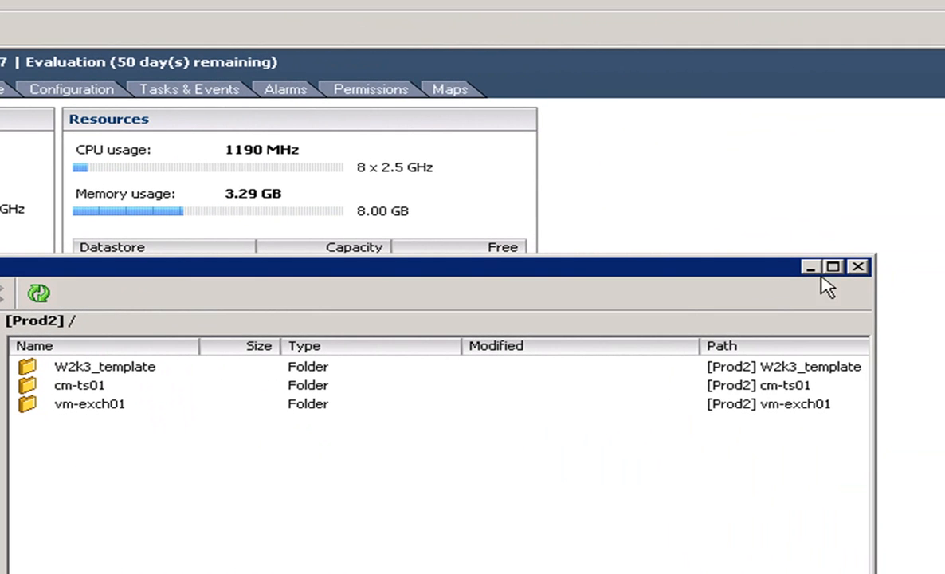
left_click(859, 266)
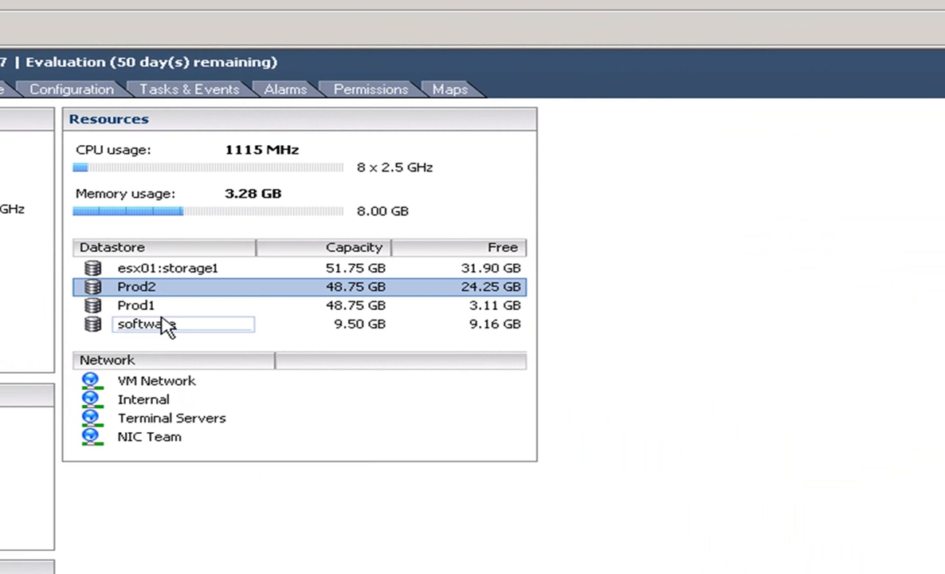
Step: Browse the Prod1 datastore to confirm the new v-fs01_1 folder is there
double_click(89, 306)
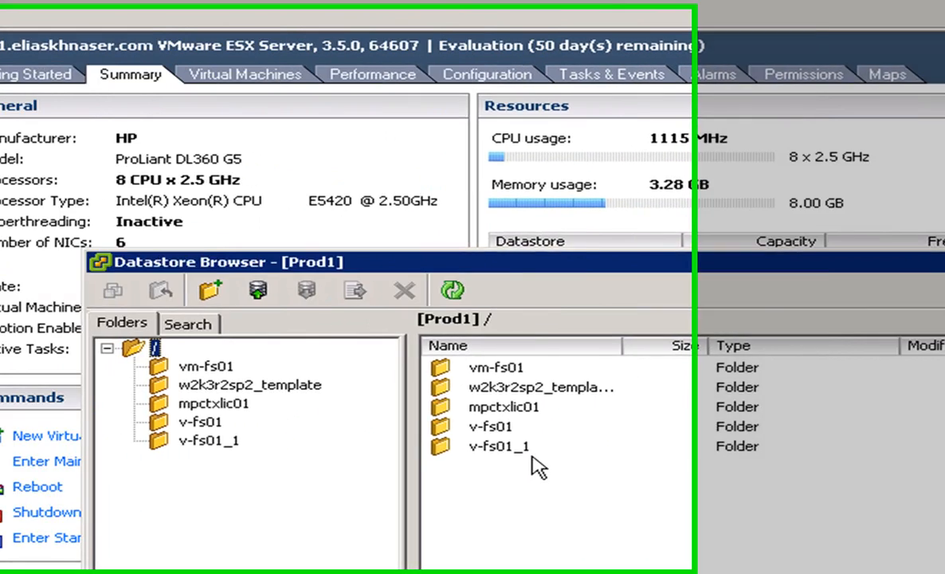
left_click(110, 442)
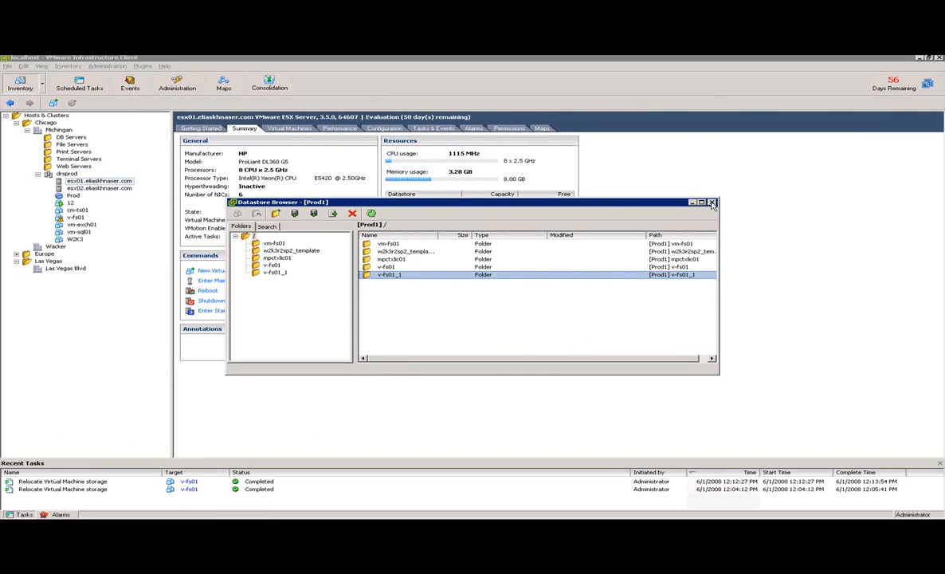
left_click(713, 204)
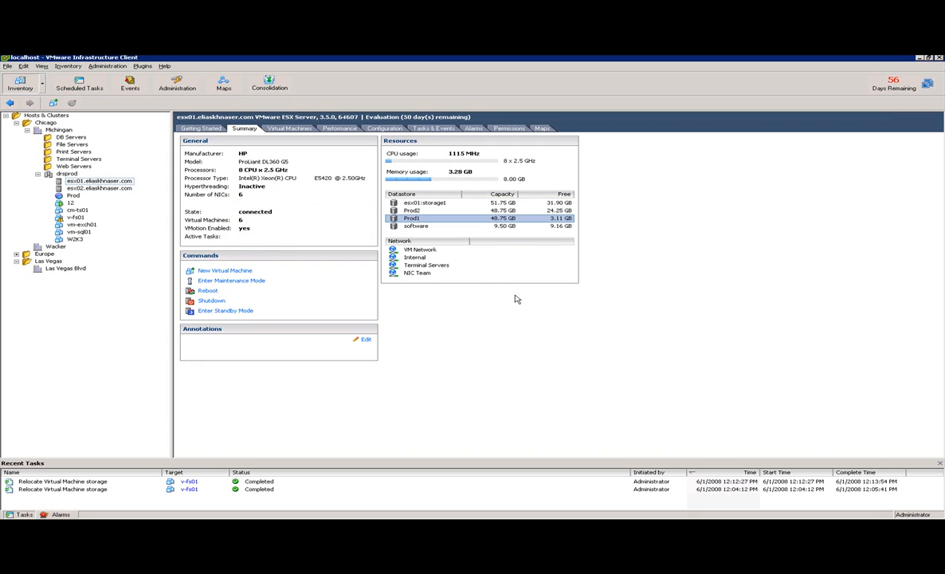
Step: Inspect Hard Disk 1's disk file and capacity in v-fs01's settings, closing with OK unchanged
left_click(75, 217)
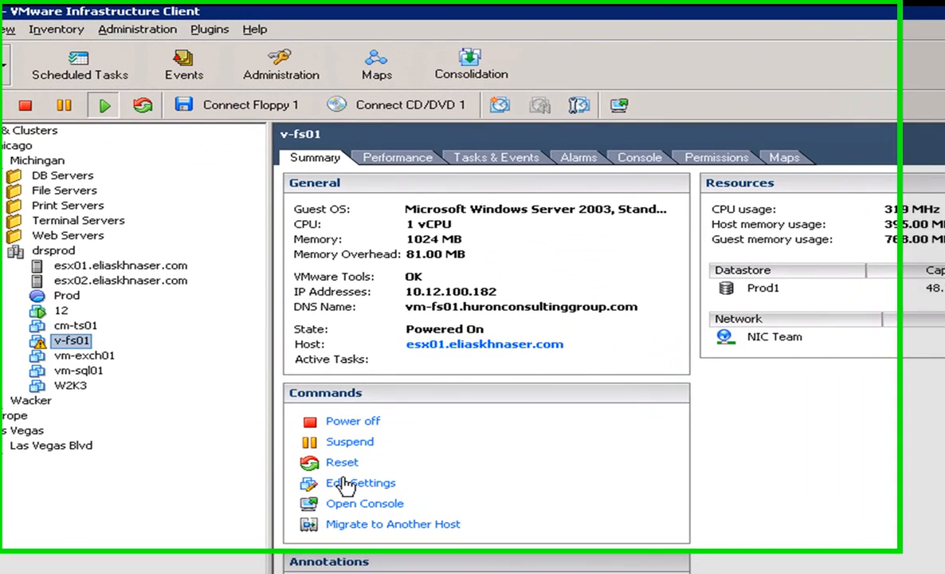
left_click(241, 326)
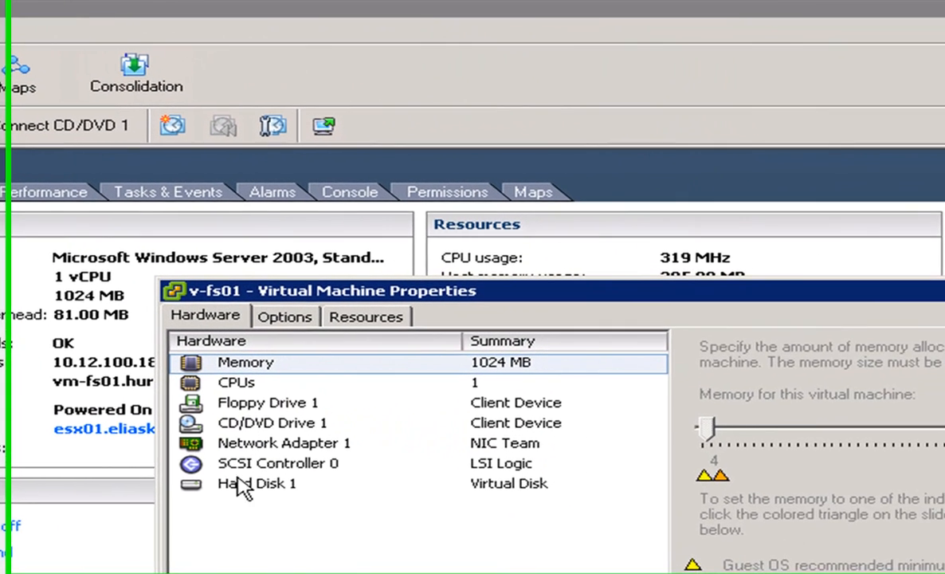
left_click(585, 405)
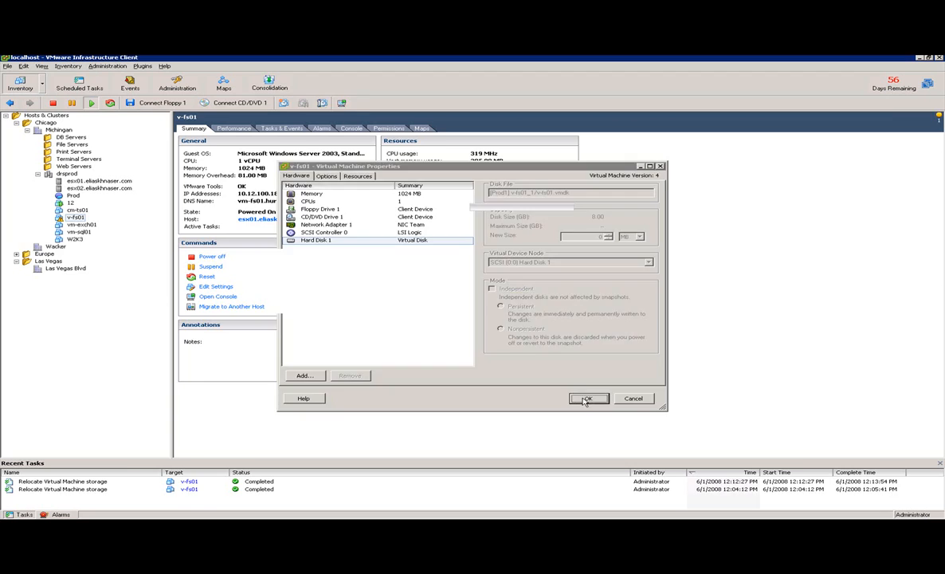
left_click(845, 502)
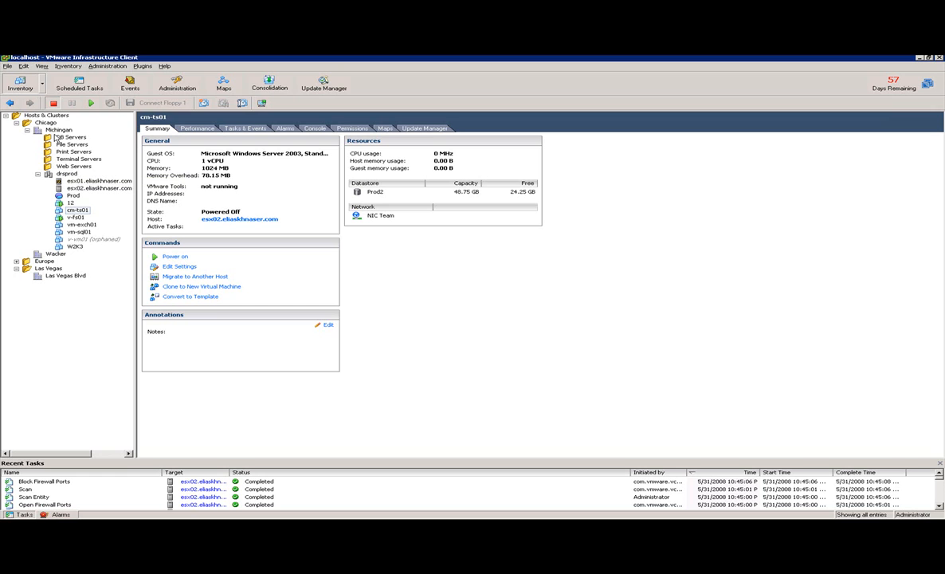
Step: Switch to the Datastores inventory and list Prod2's virtual machines and its hosts esx01 and esx02
left_click(43, 84)
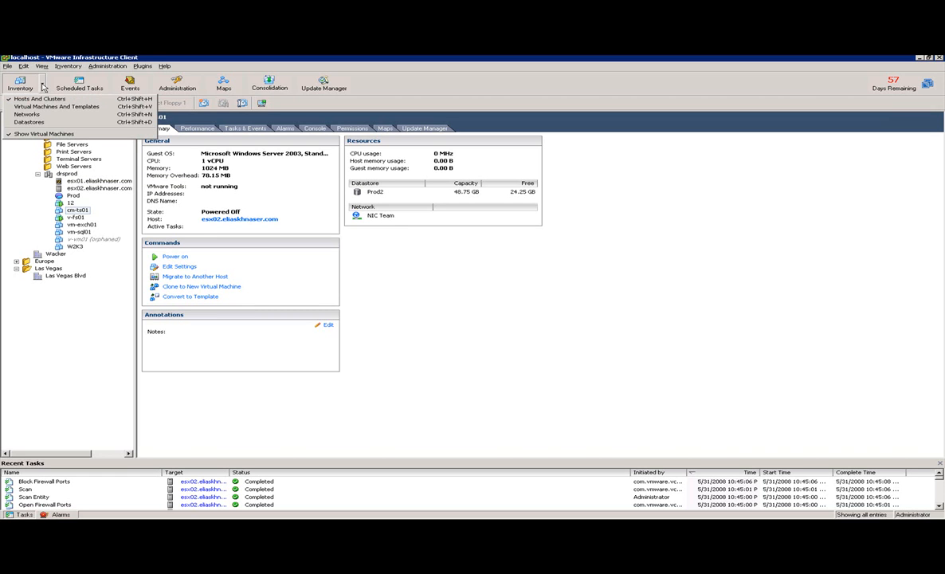
left_click(43, 123)
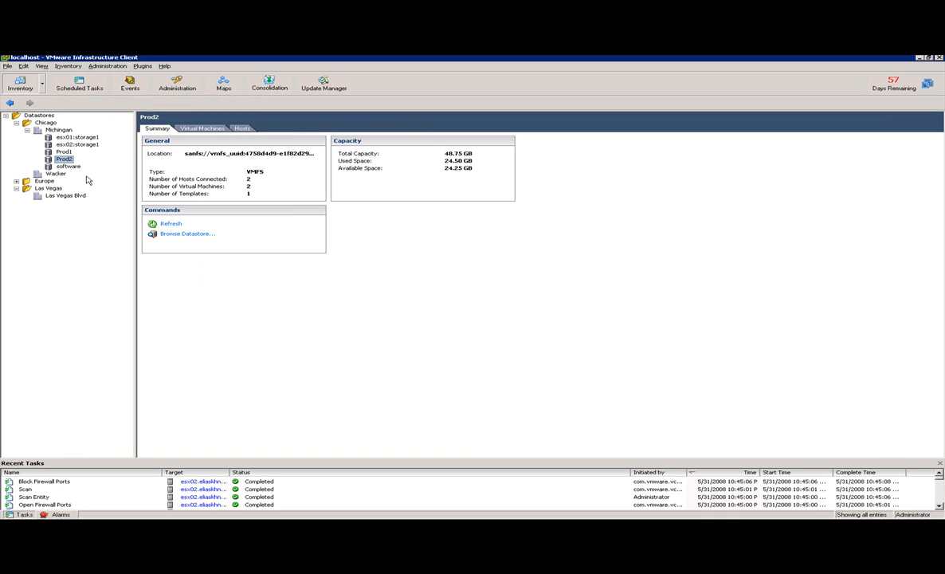
left_click(194, 129)
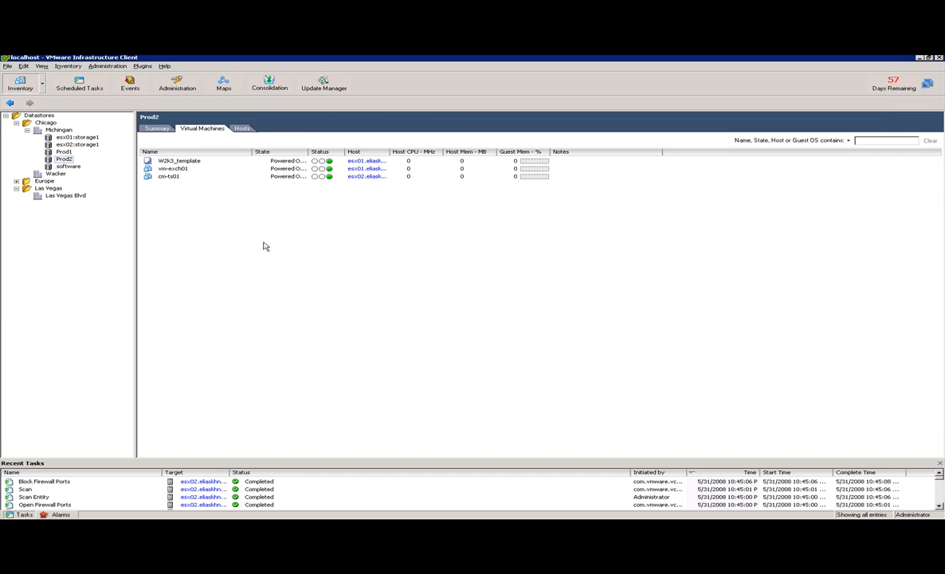
left_click(241, 128)
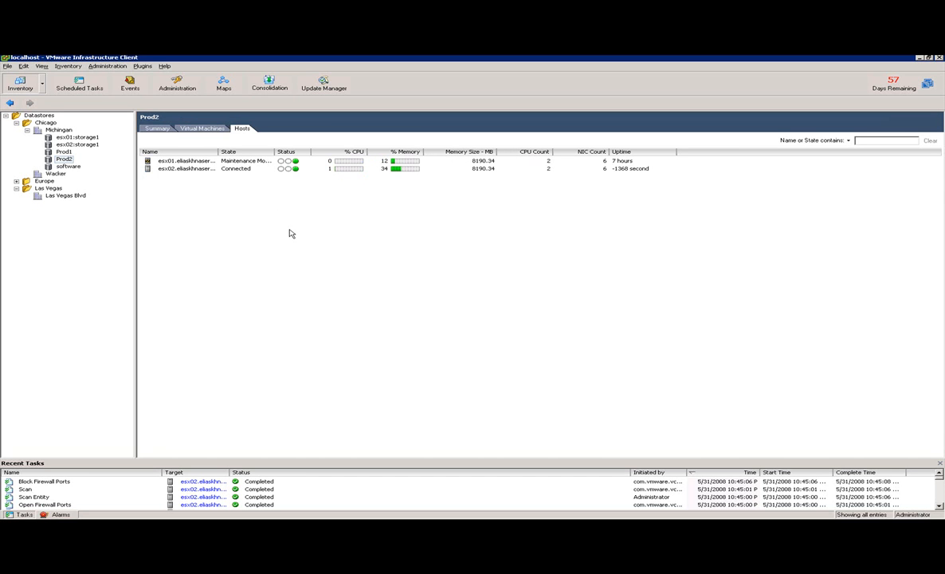
Step: From the Prod2 datastore browser, move the cm-ts01 folder to esx02:storage1 under Chicago > Michigan
right_click(59, 159)
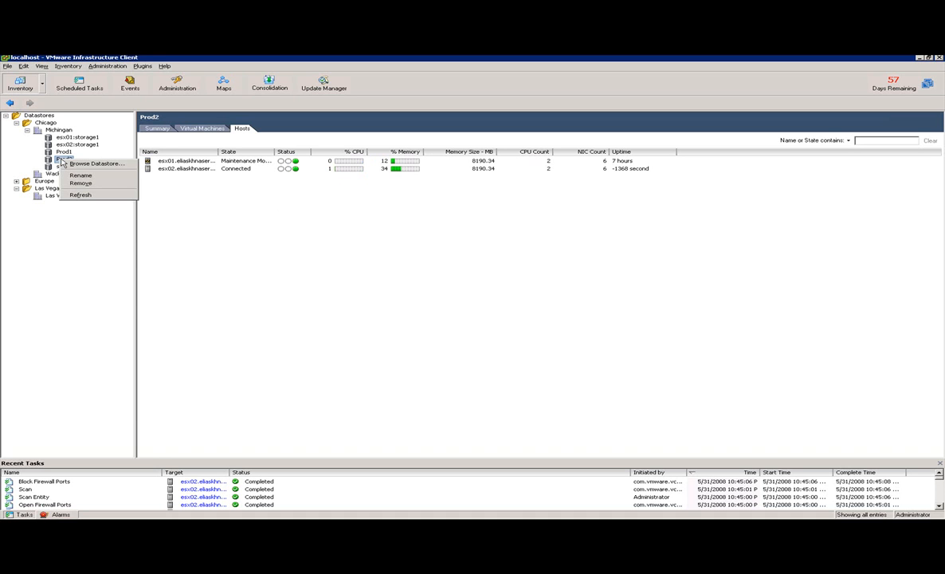
left_click(73, 164)
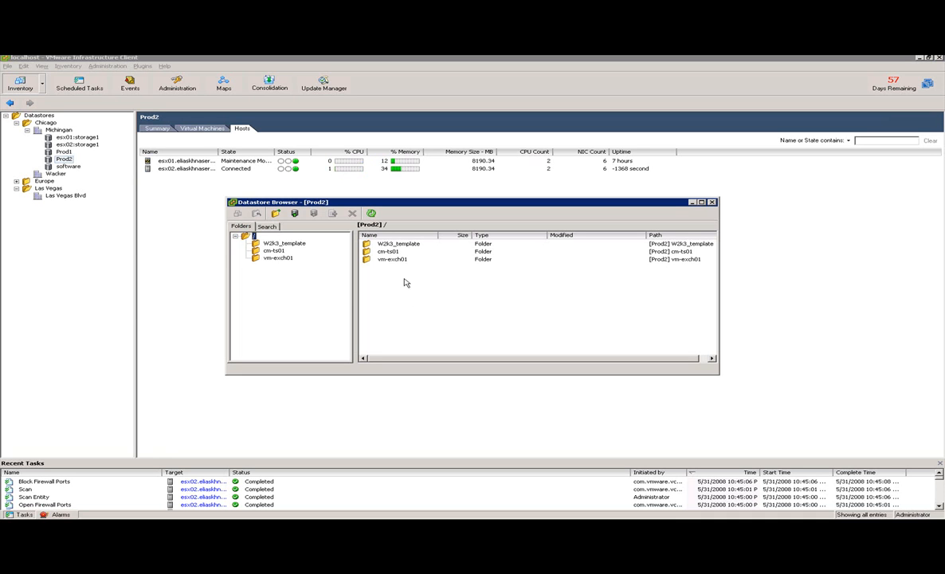
left_click(389, 253)
right_click(389, 255)
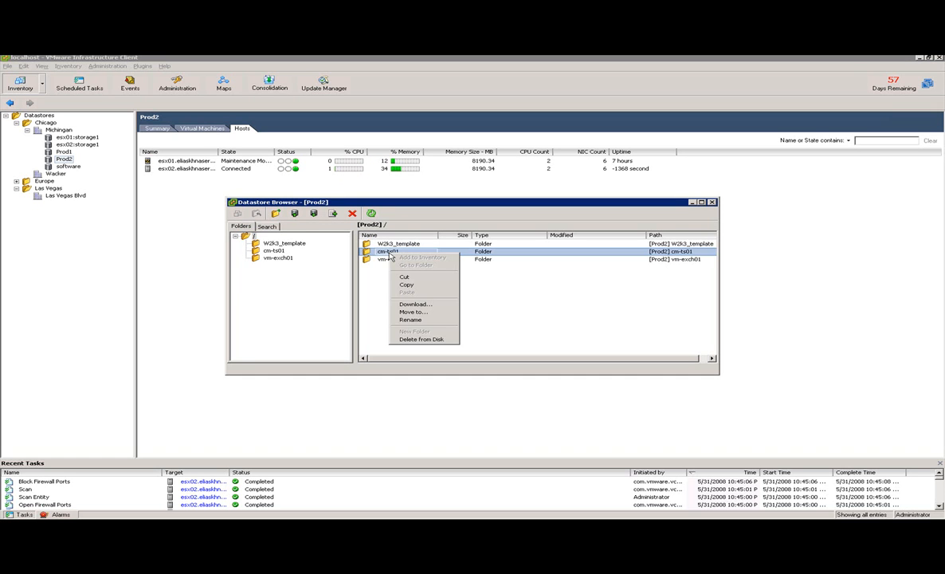
left_click(425, 313)
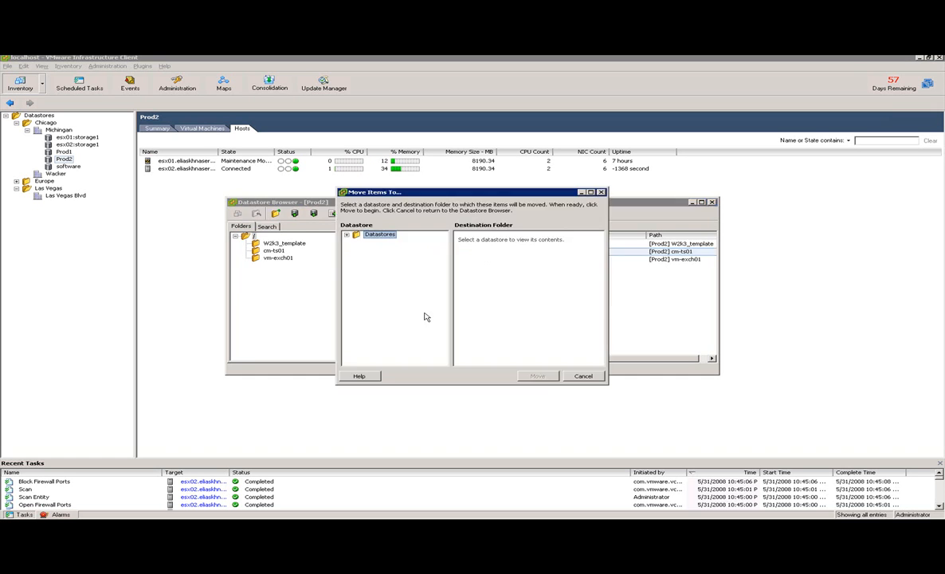
left_click(347, 235)
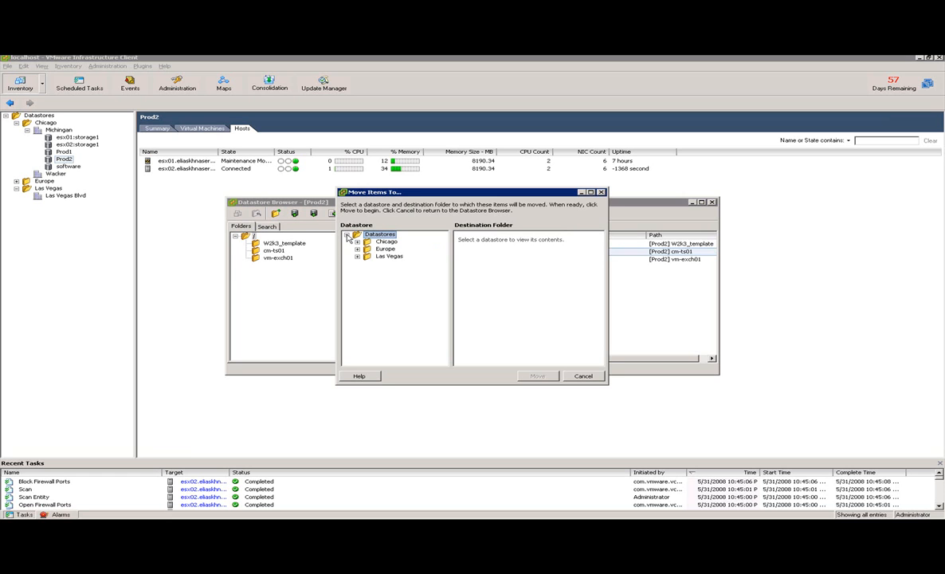
left_click(357, 241)
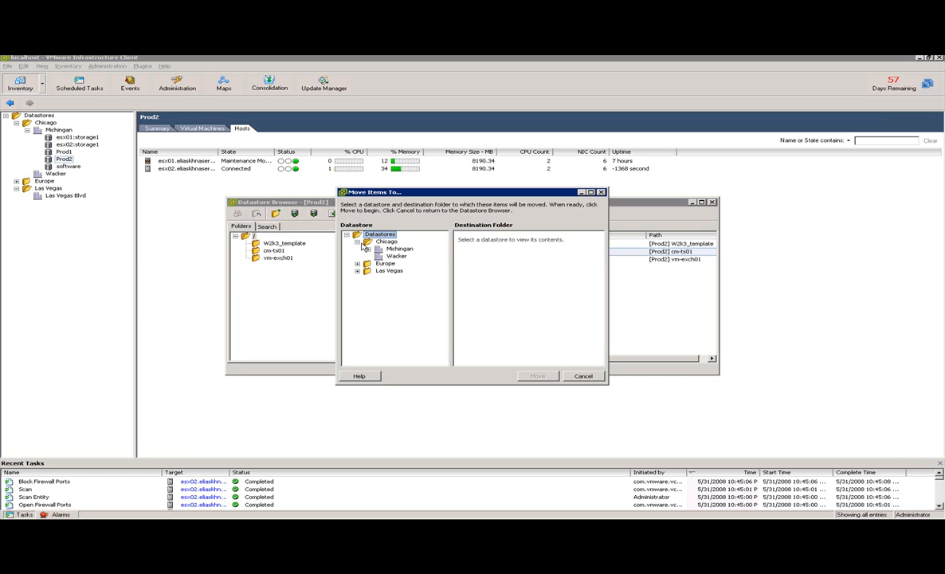
left_click(367, 250)
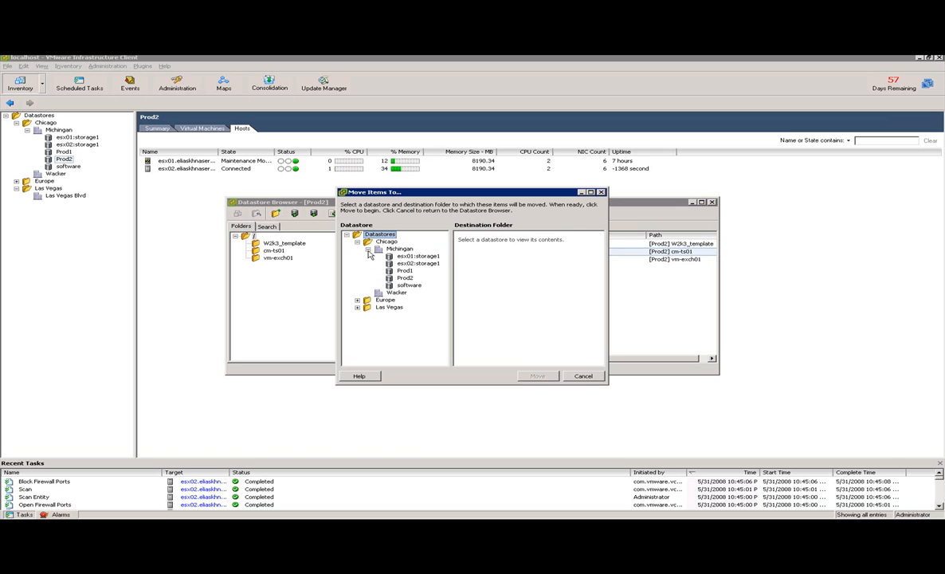
left_click(414, 263)
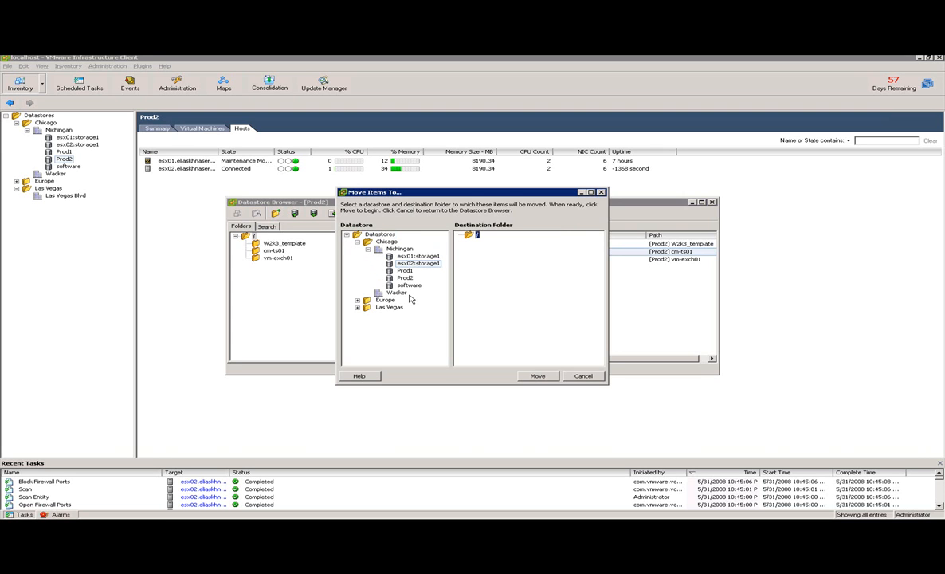
left_click(539, 376)
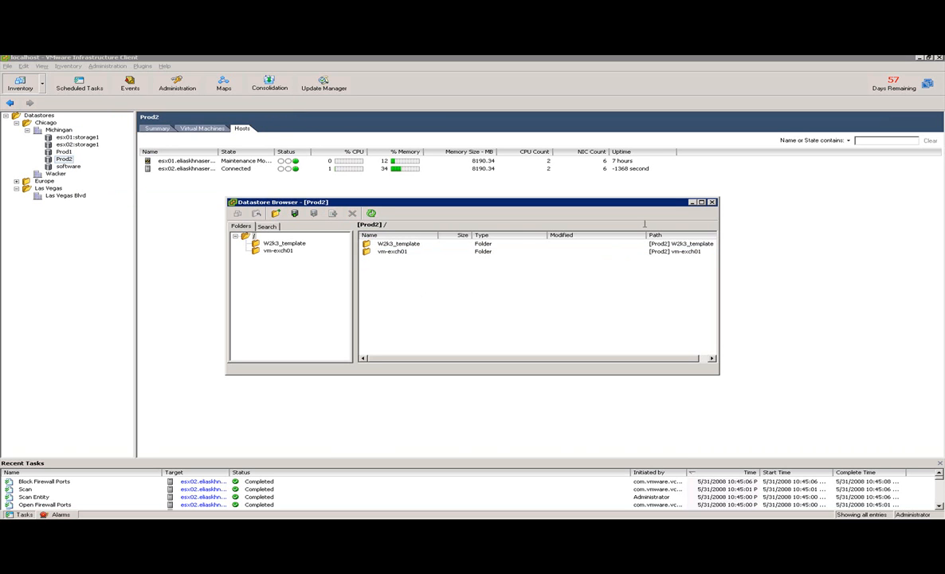
Step: Close the Prod2 browser and browse esx02:storage1 to check the cm-ts01 folder's files
left_click(693, 202)
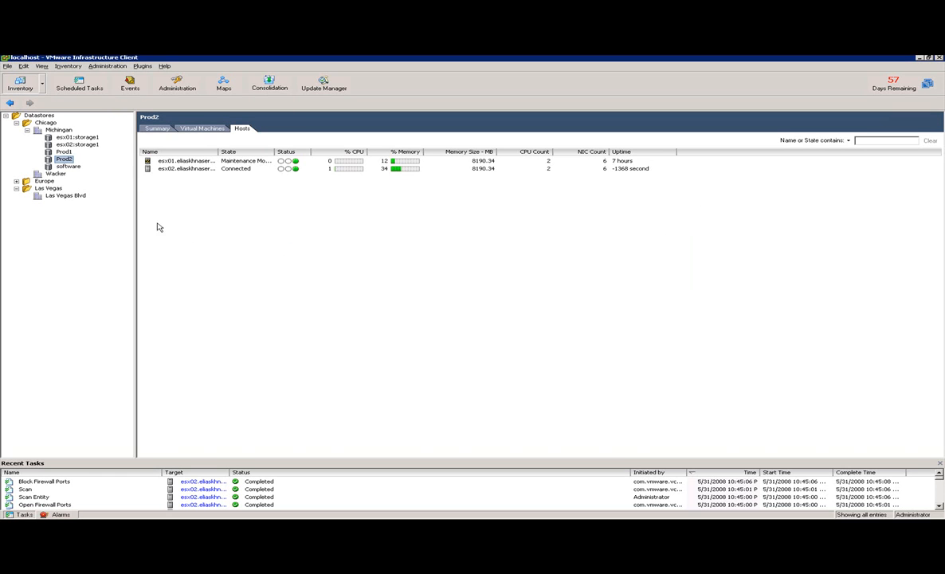
right_click(67, 145)
left_click(79, 149)
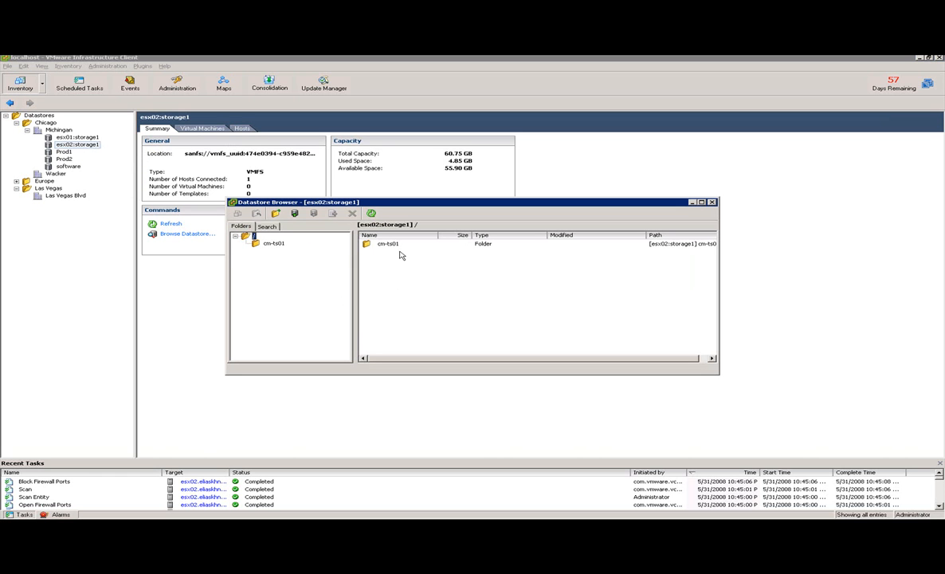
left_click(275, 244)
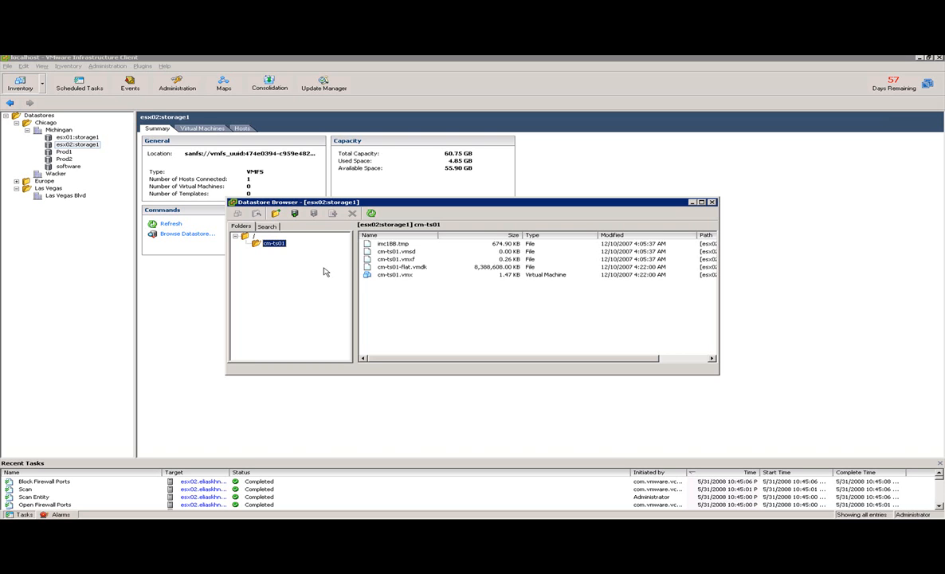
left_click(712, 203)
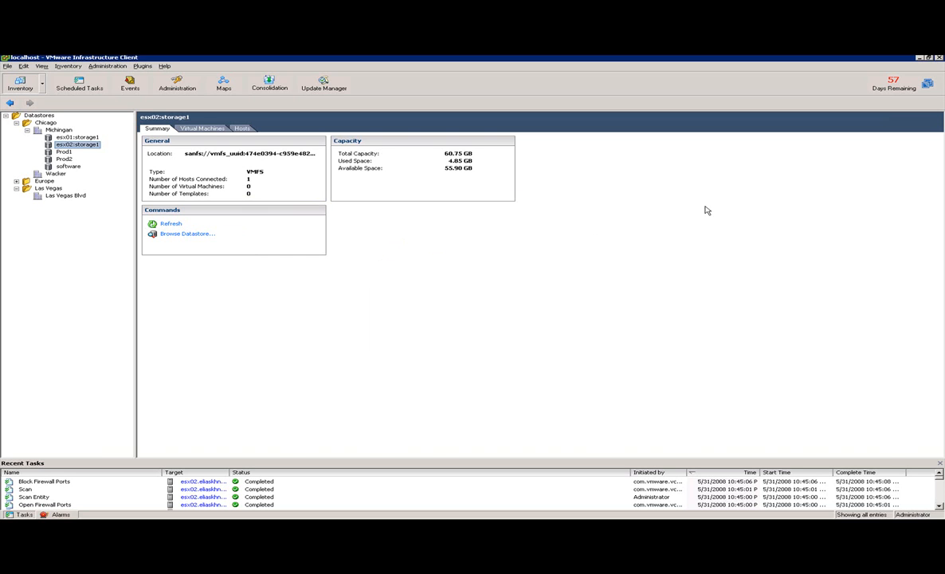